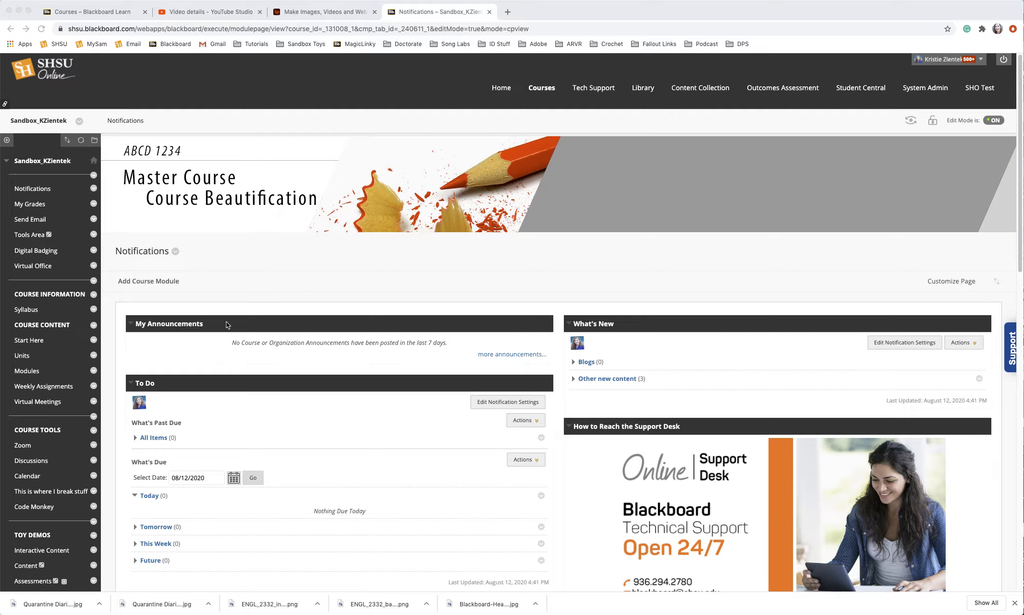
Step: Open the Virtual Office course page and follow its Virtual Office Hours link to the Collaborate Ultra sessions
click(44, 273)
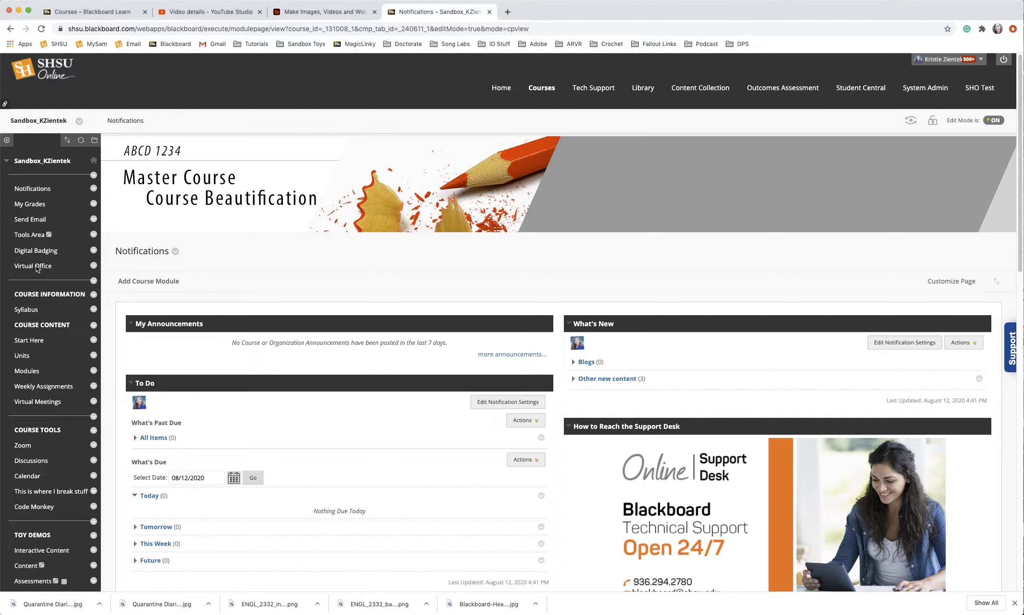
click(41, 269)
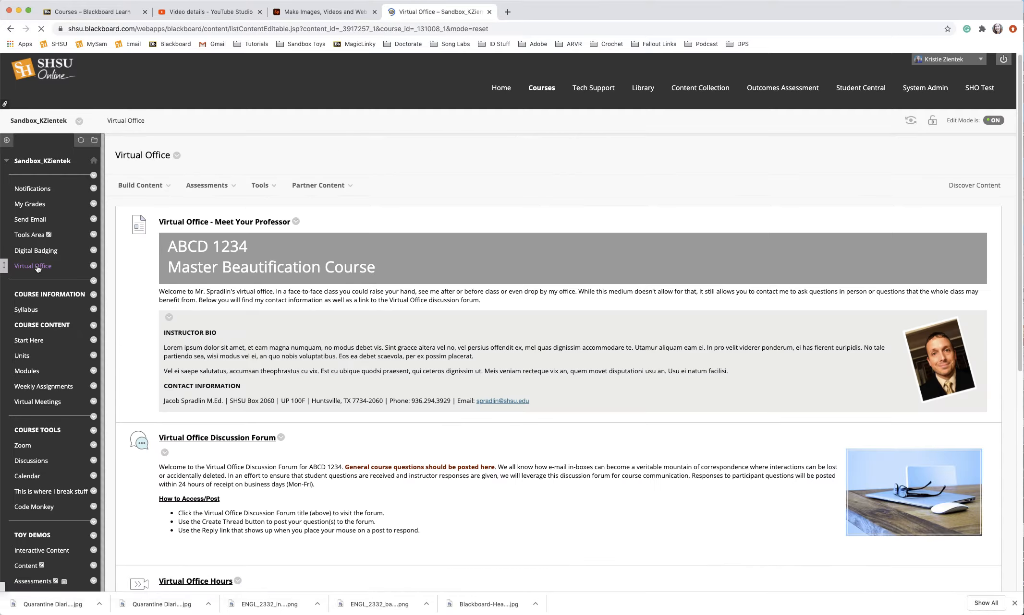
scroll(376, 407, down, 3)
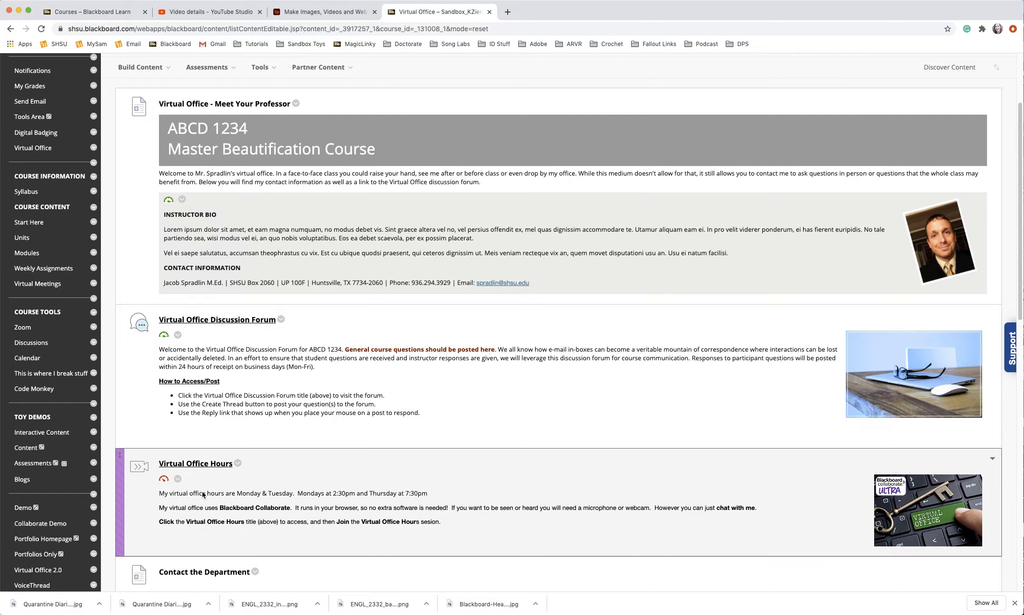
click(194, 465)
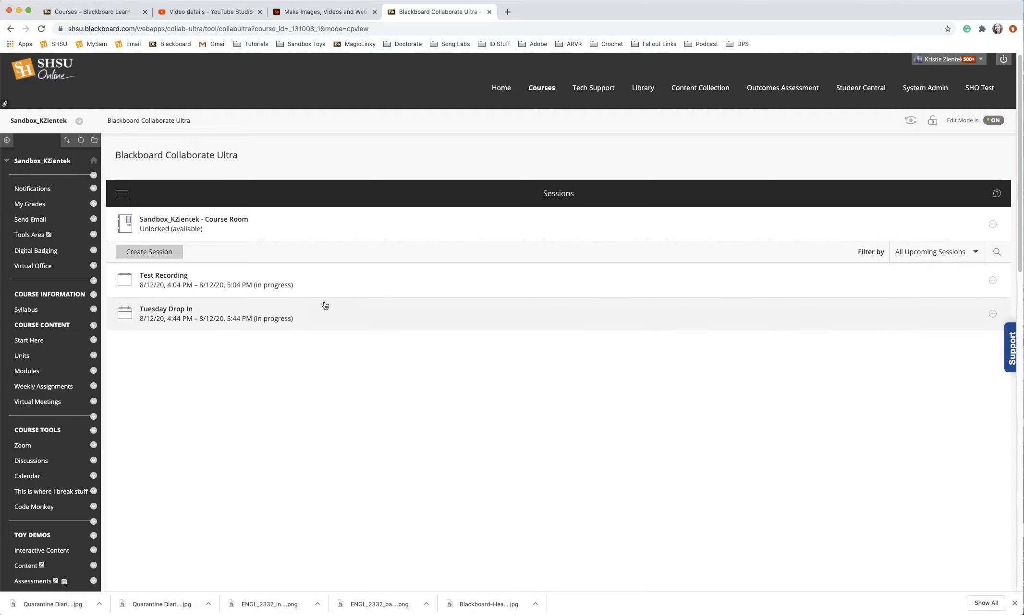
Step: Open Blackboard Collaborate Ultra again from Course Tools in the course Control Panel
click(35, 406)
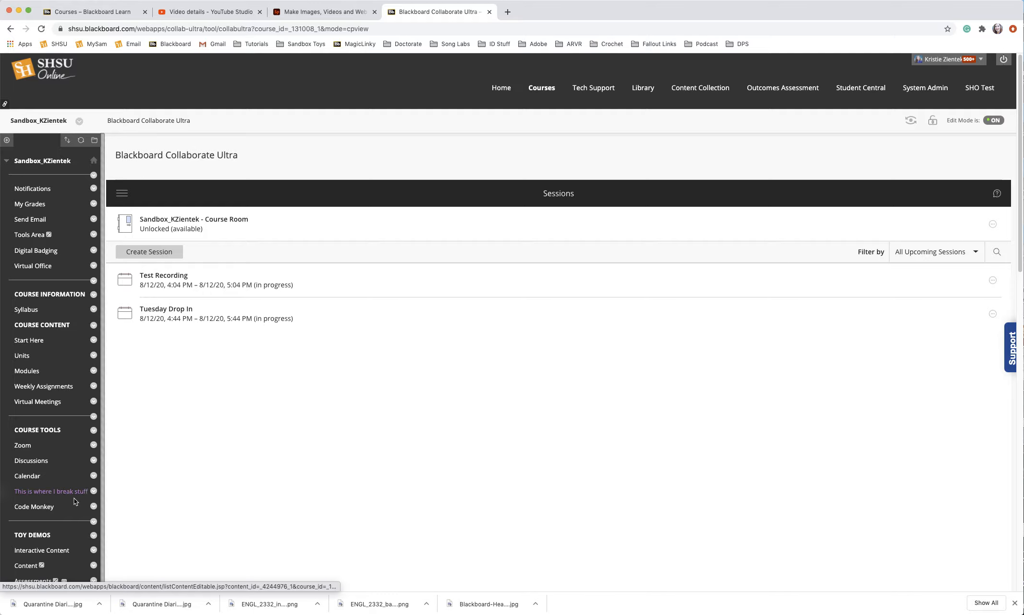
scroll(77, 500, down, 1)
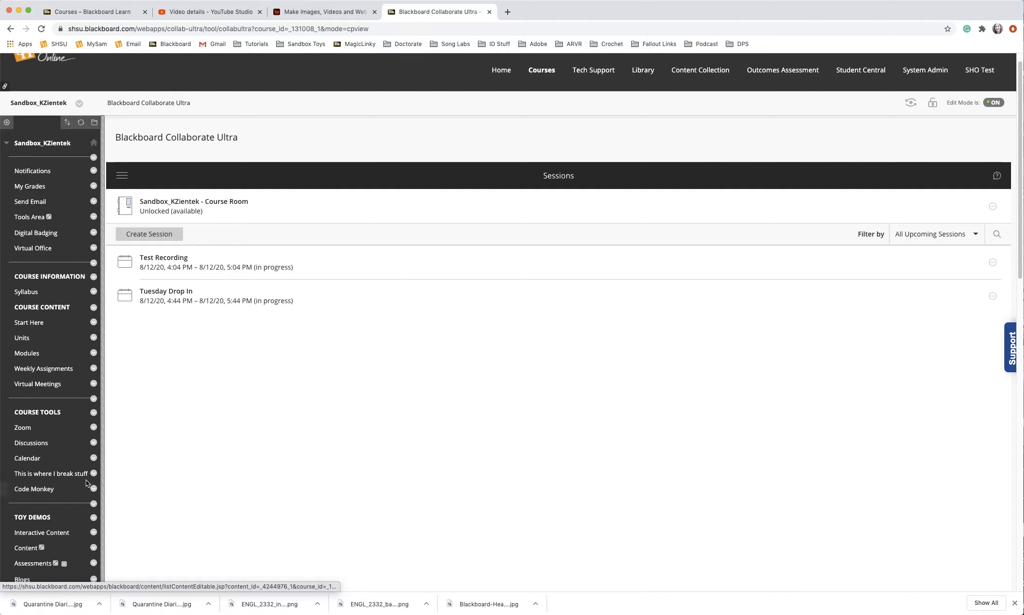
scroll(86, 483, down, 10)
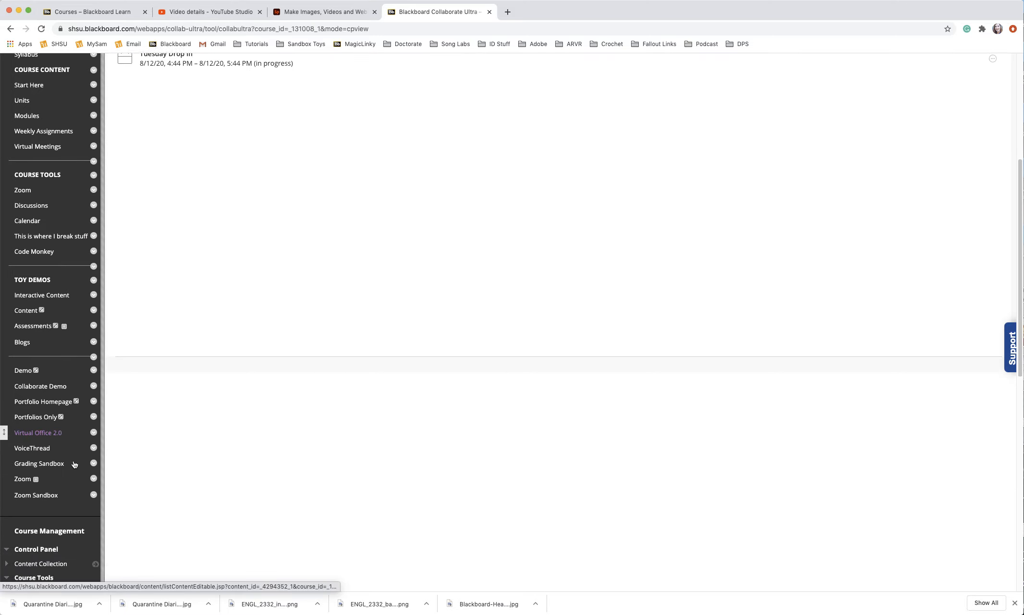
scroll(75, 465, down, 2)
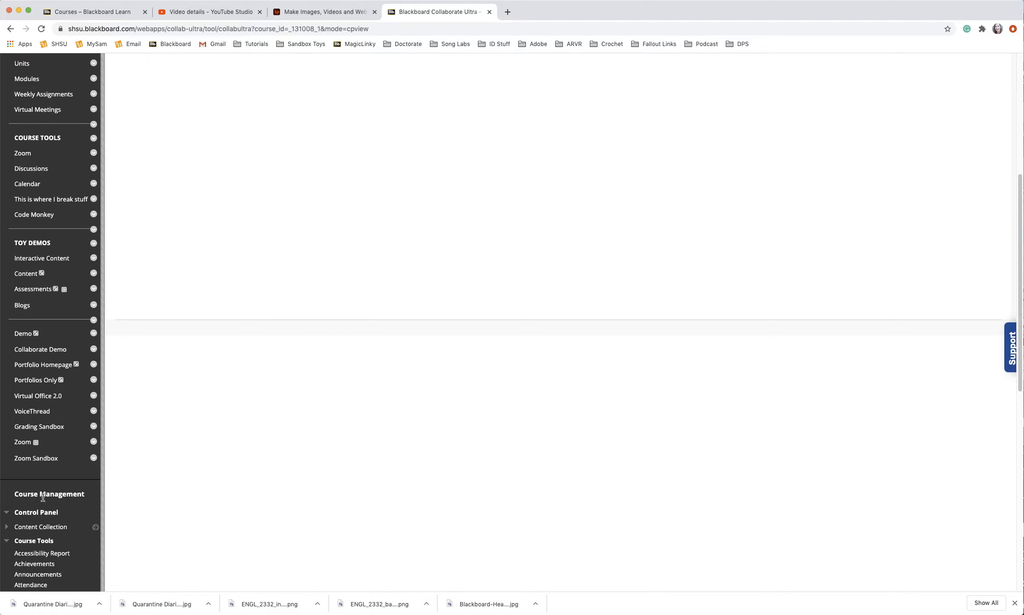
scroll(41, 499, down, 2)
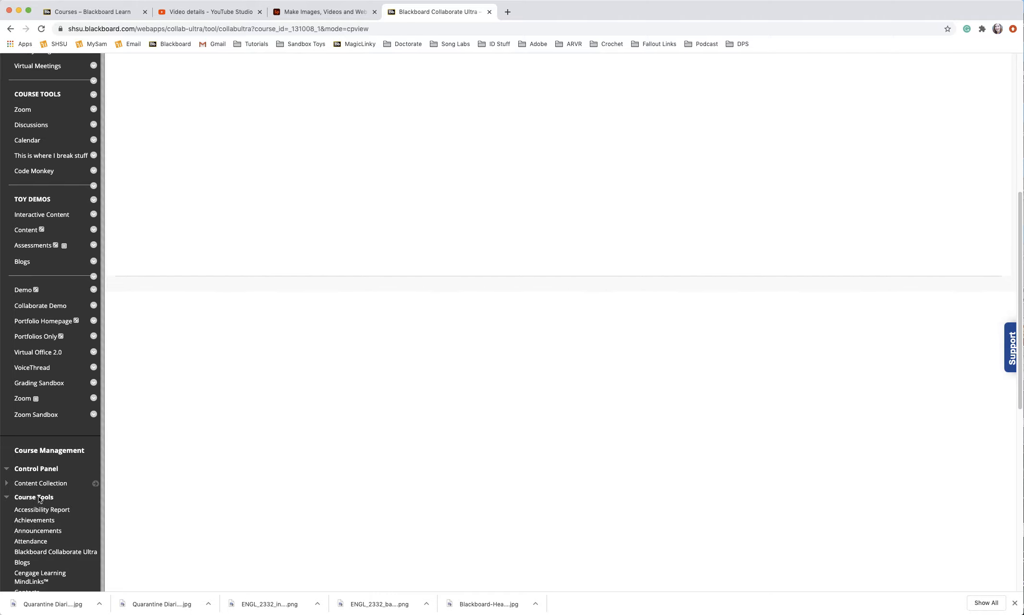
scroll(41, 502, down, 1)
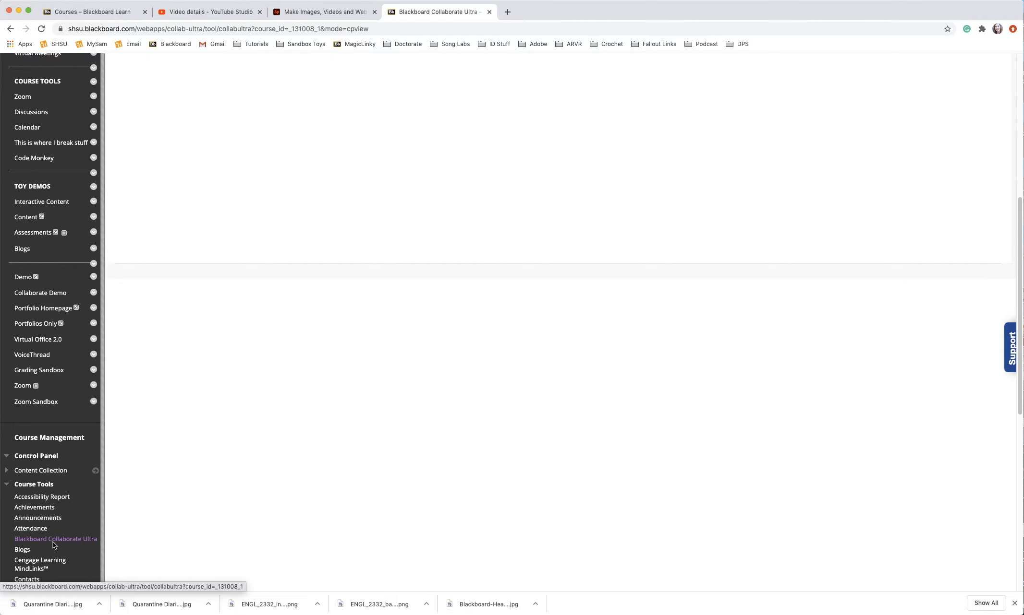
click(54, 540)
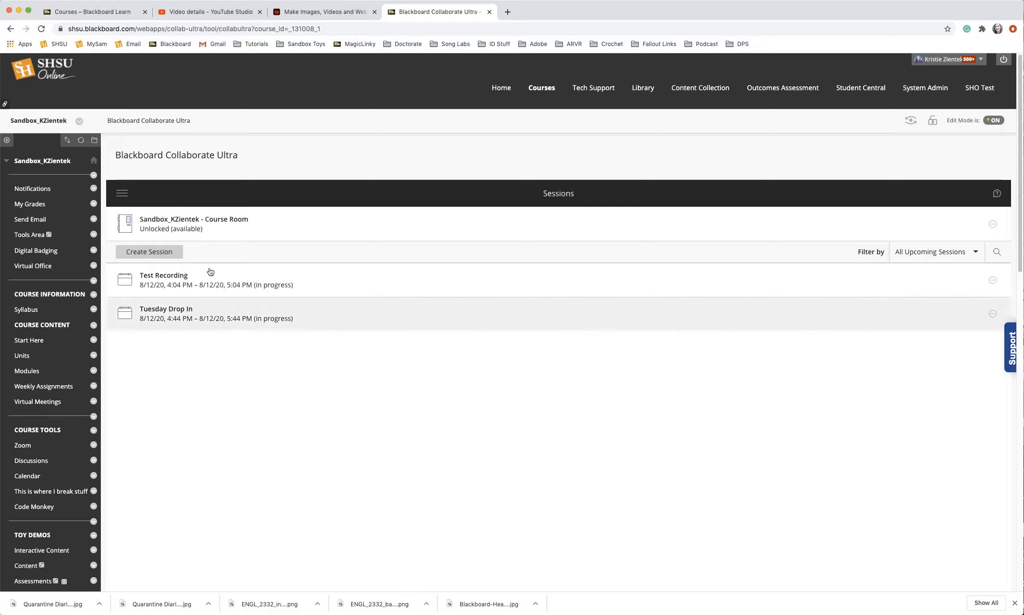
click(153, 253)
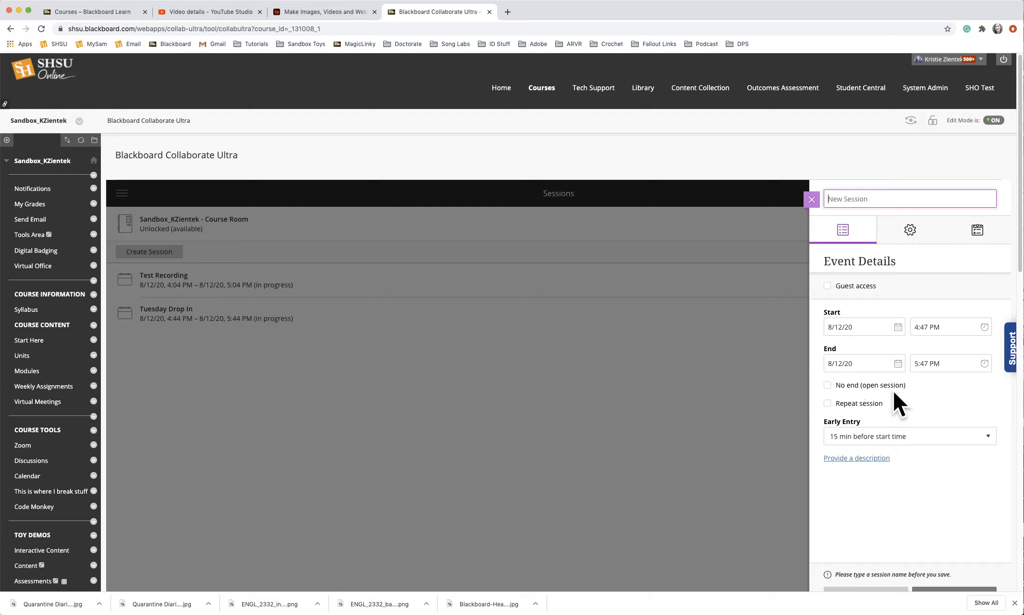
click(879, 388)
click(872, 438)
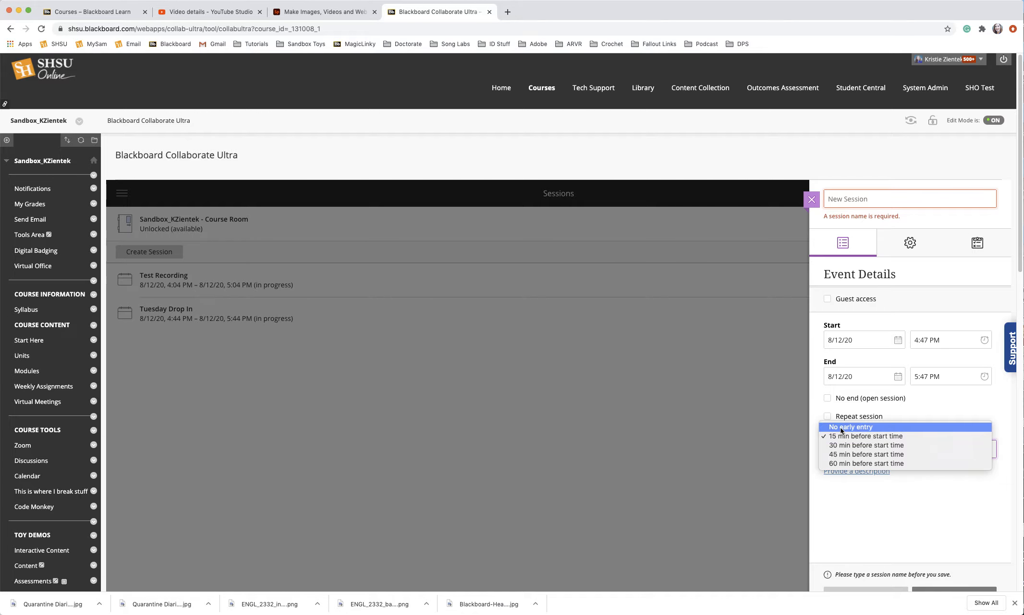
click(743, 448)
scroll(947, 545, down, 3)
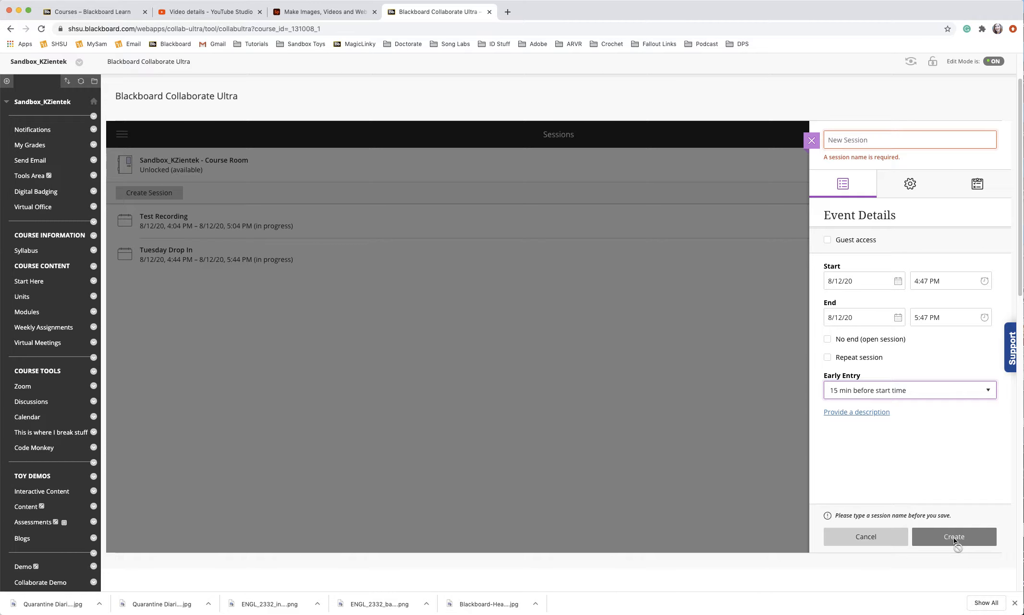
click(953, 538)
click(519, 470)
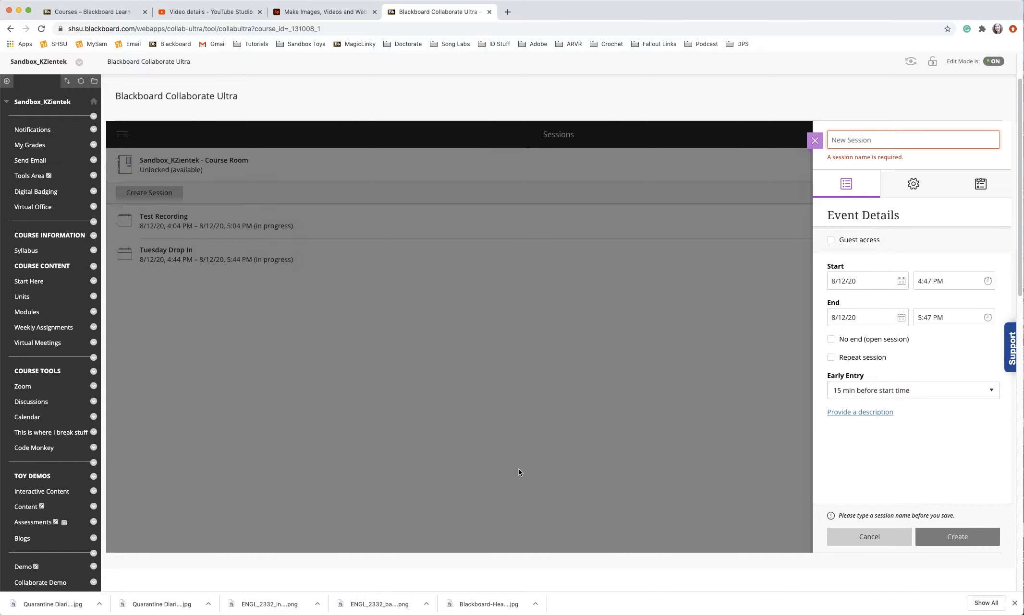
scroll(496, 393, up, 3)
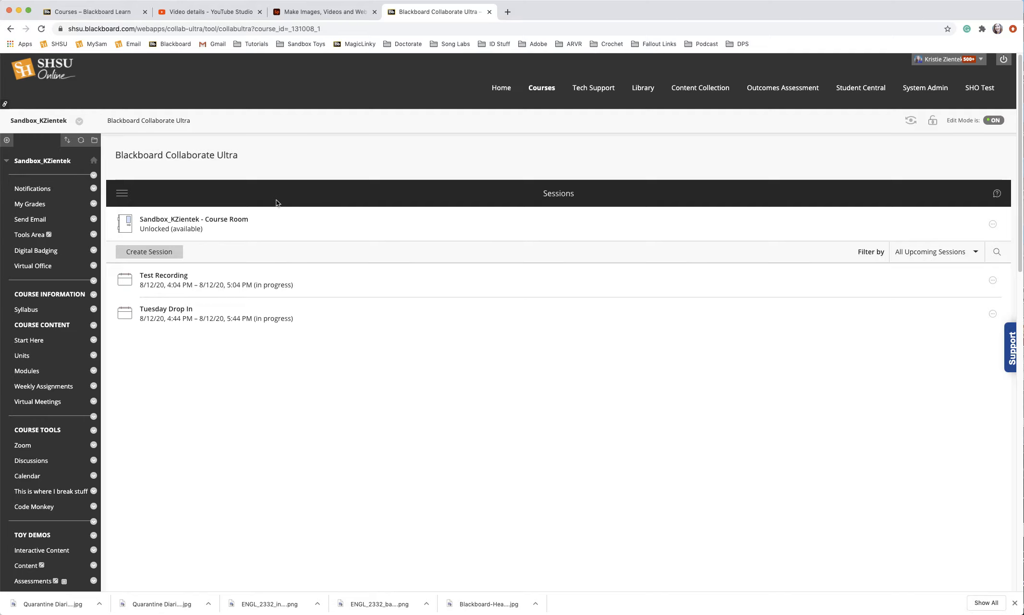
Step: Open the Sandbox_KZientek - Course Room details and join the course room
click(216, 227)
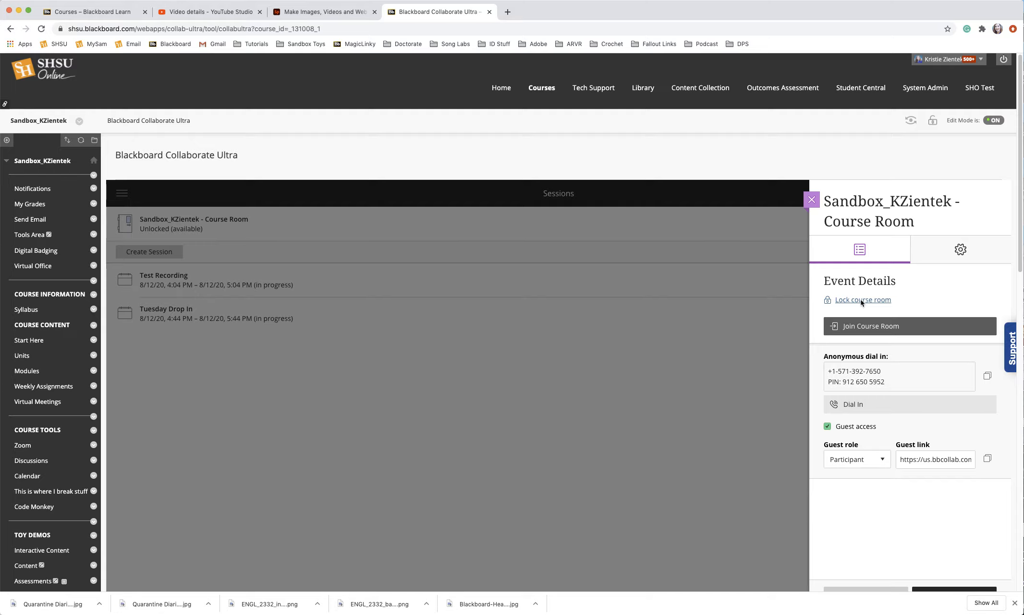
click(863, 331)
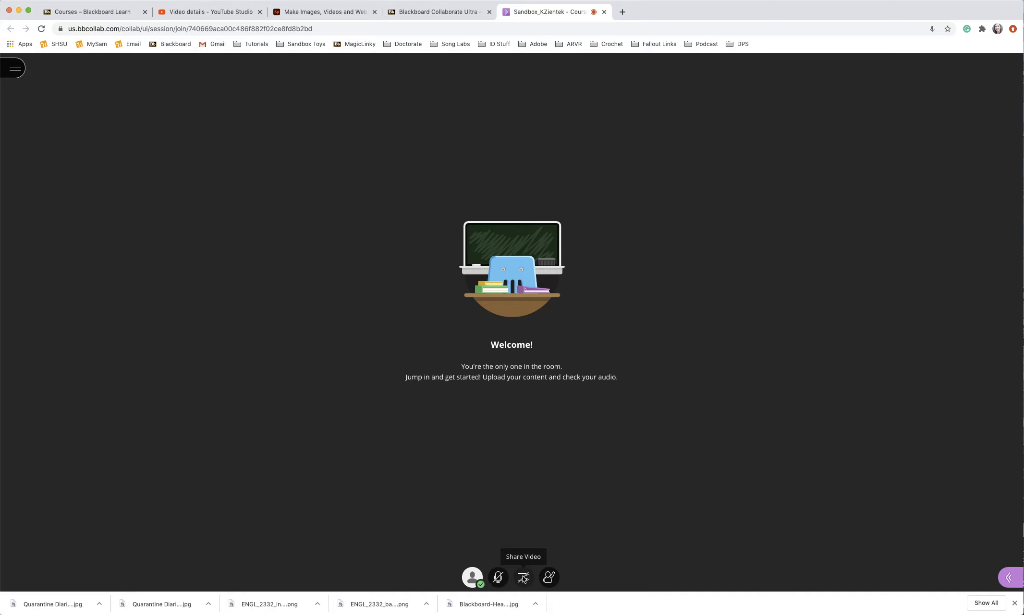
Step: Raise a hand, then browse the Collaborate panel's chat, attendees, share content and settings sections before closing it
click(551, 578)
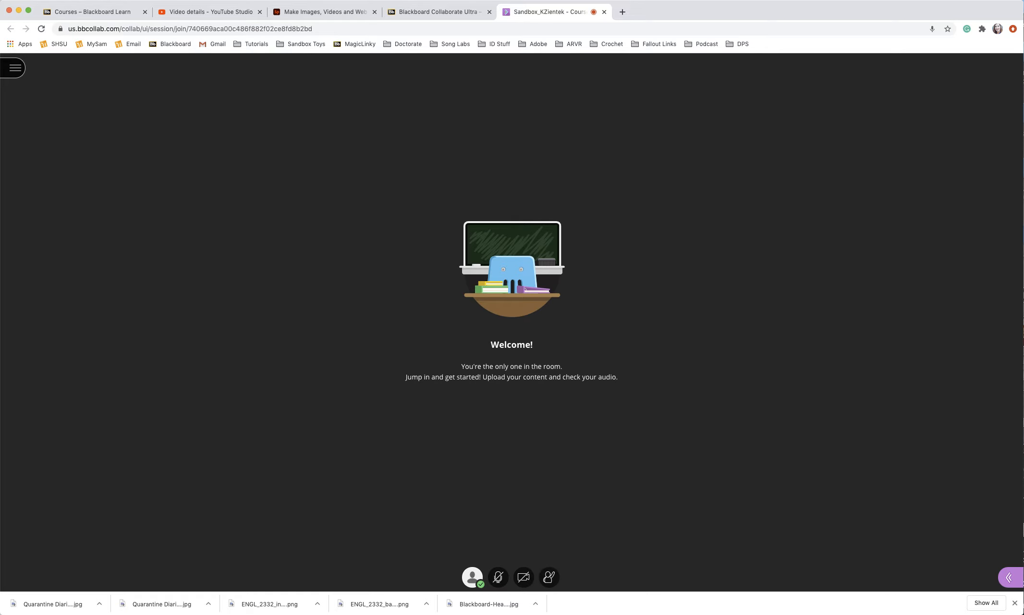
click(1008, 579)
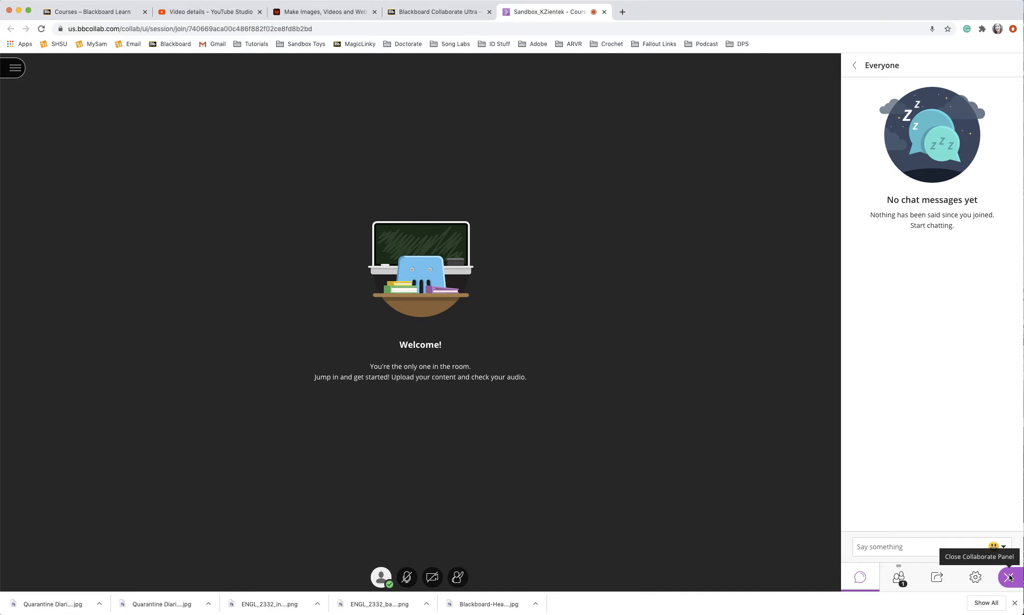
click(898, 578)
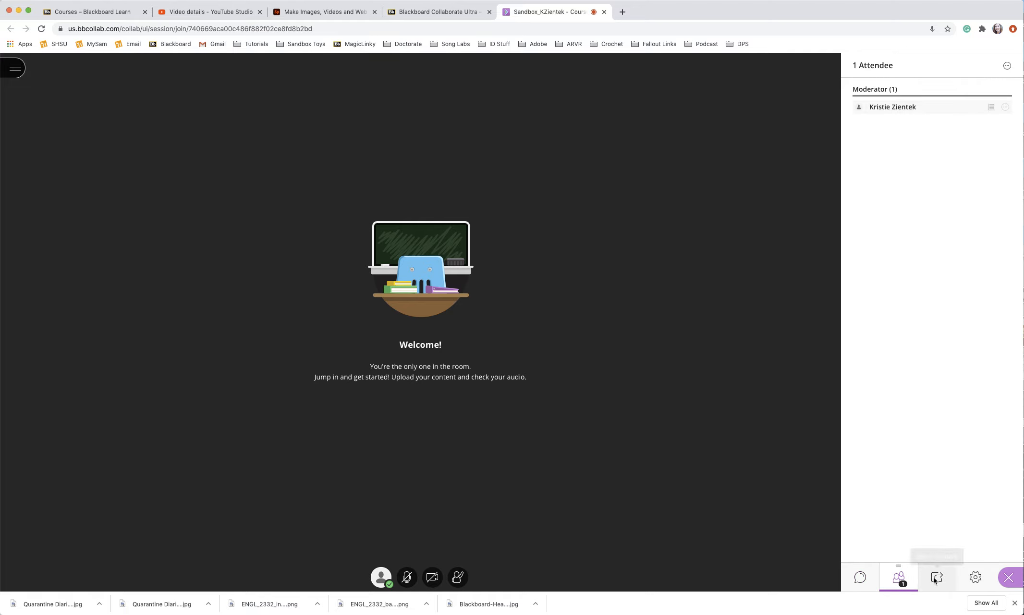
click(936, 580)
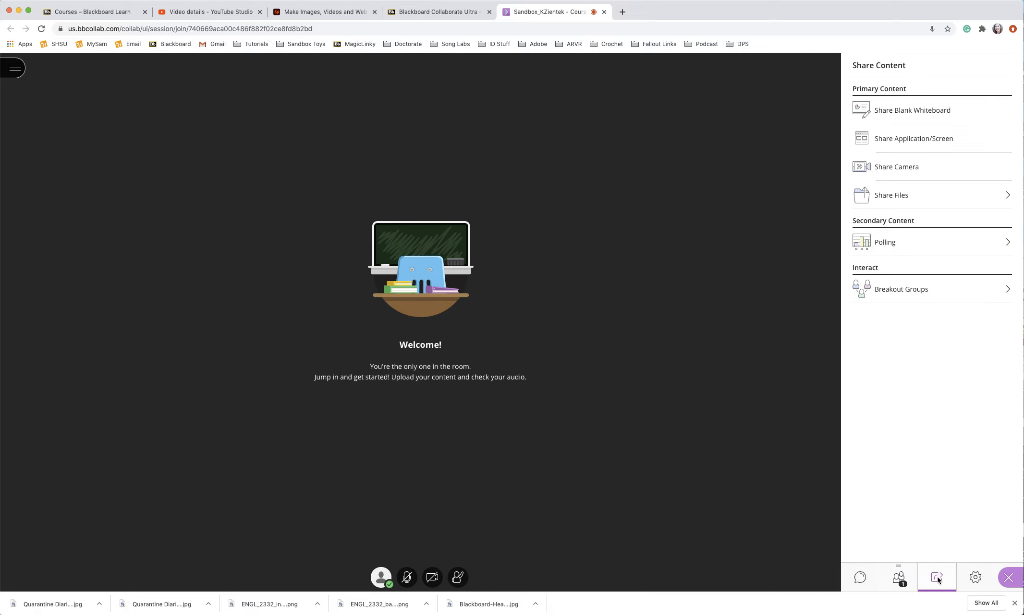
click(975, 579)
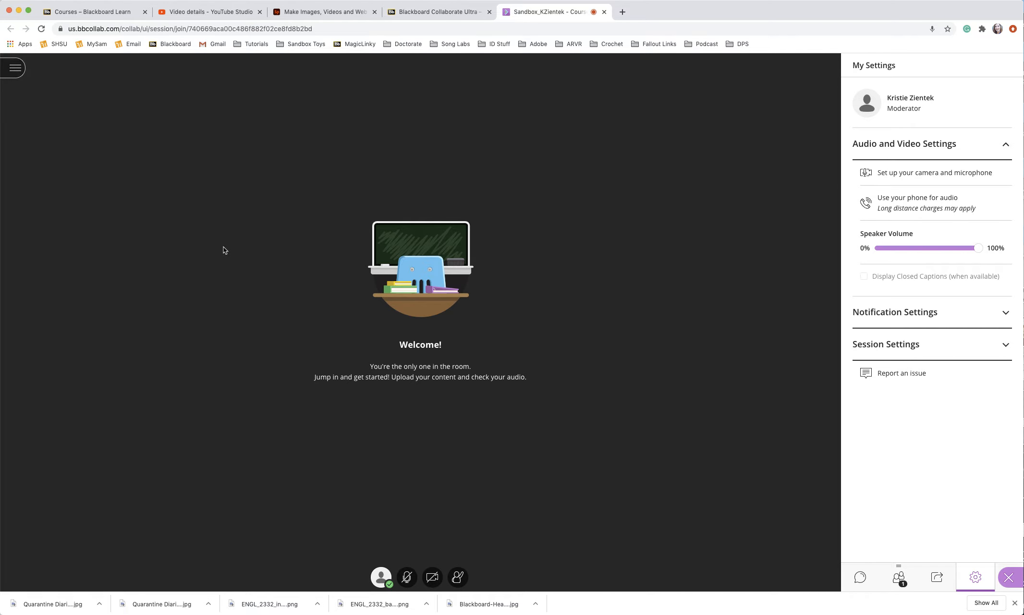
click(1009, 577)
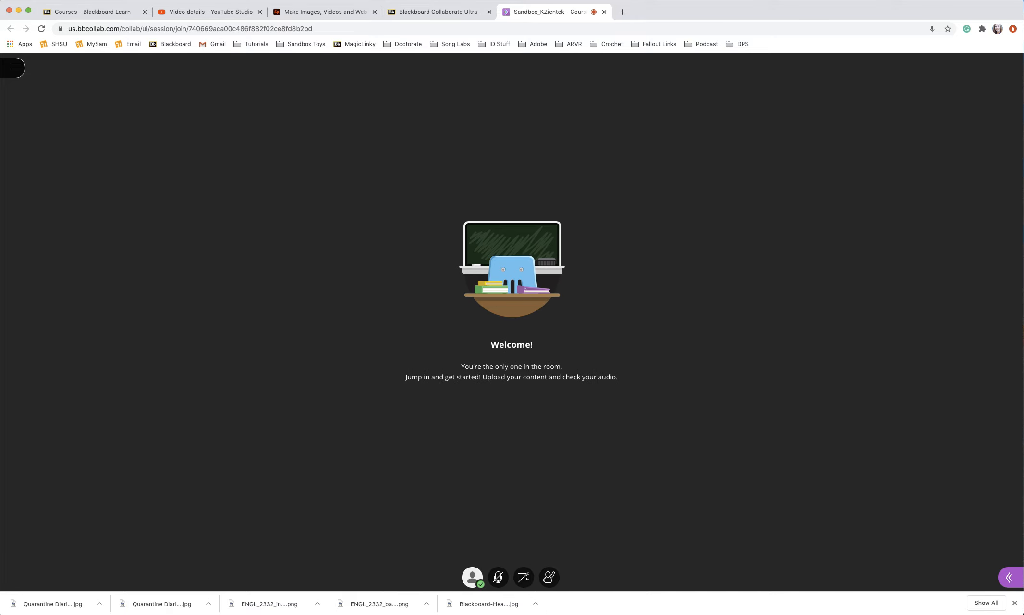
Step: Start recording the session from the session menu and turn on the microphone
click(15, 69)
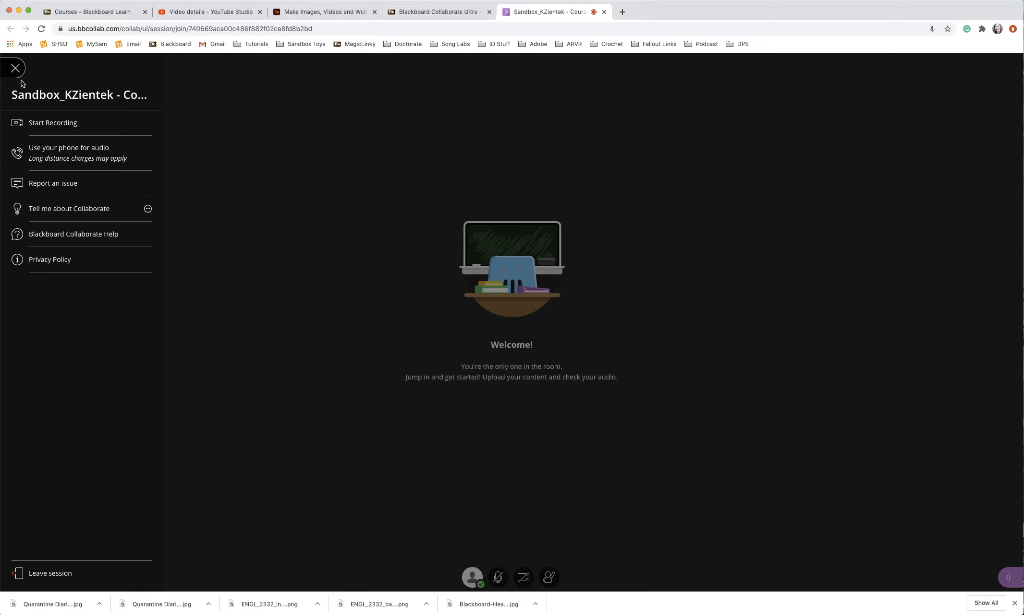
click(48, 125)
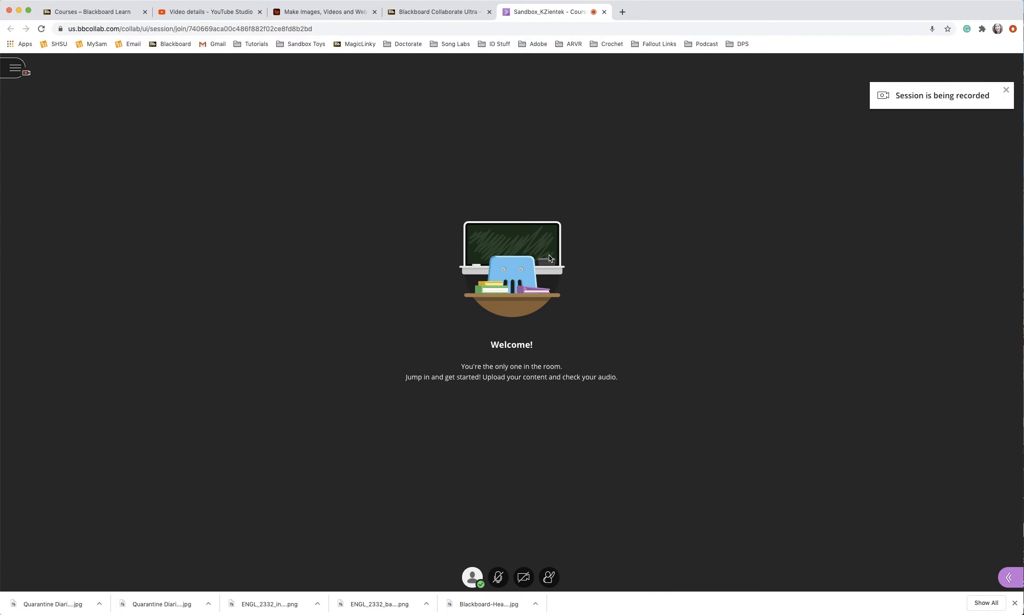
click(500, 578)
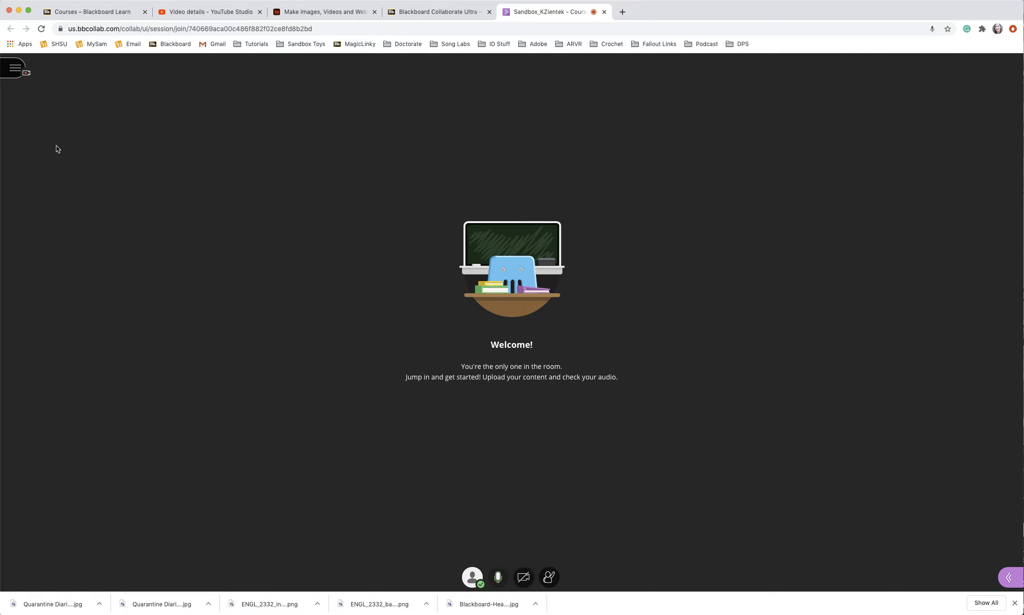
Step: Stop the recording, then leave the session and skip the audio and video feedback survey
click(15, 68)
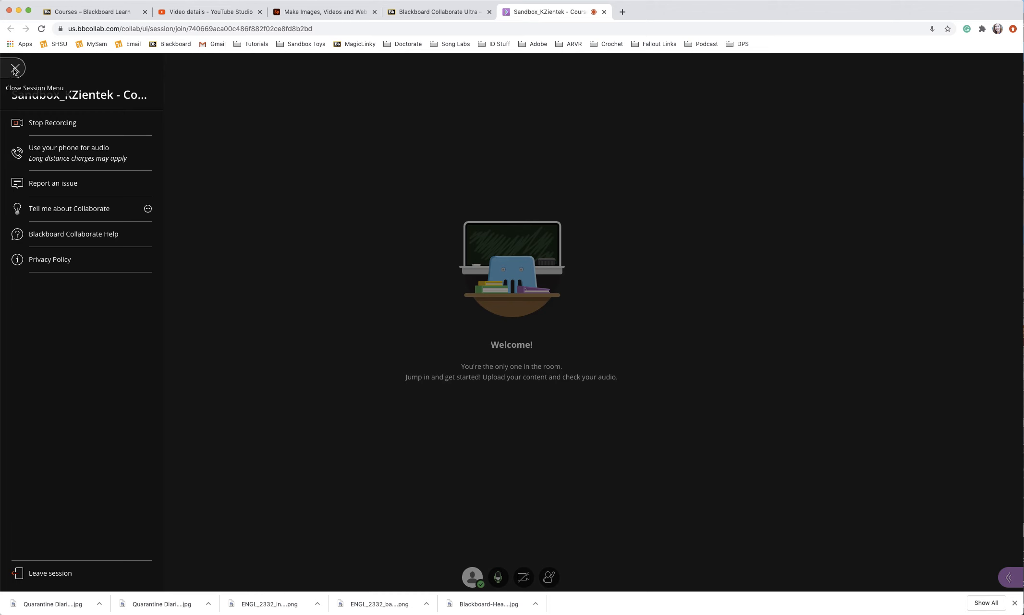
click(53, 124)
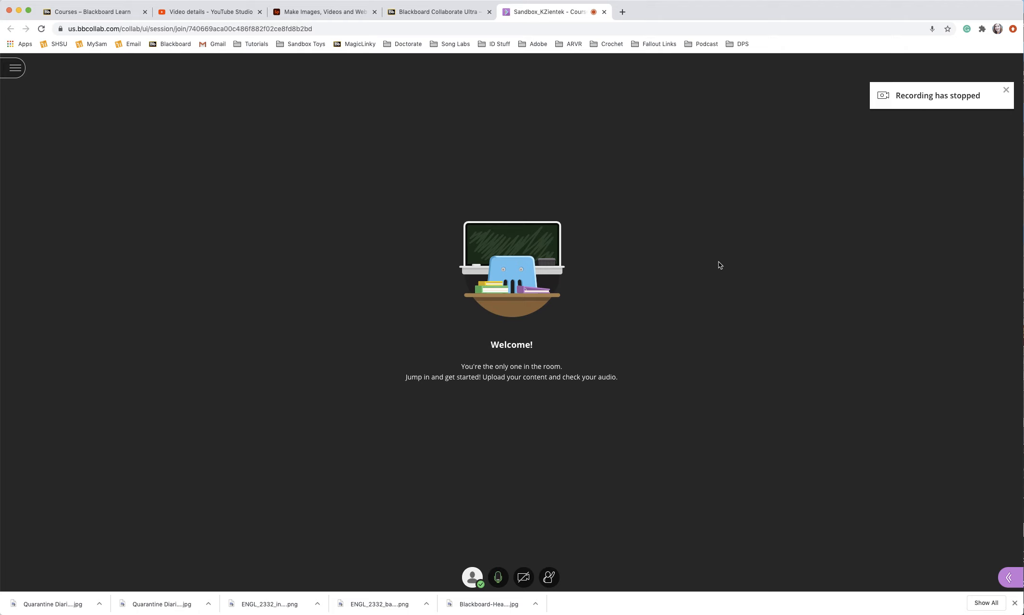
click(16, 70)
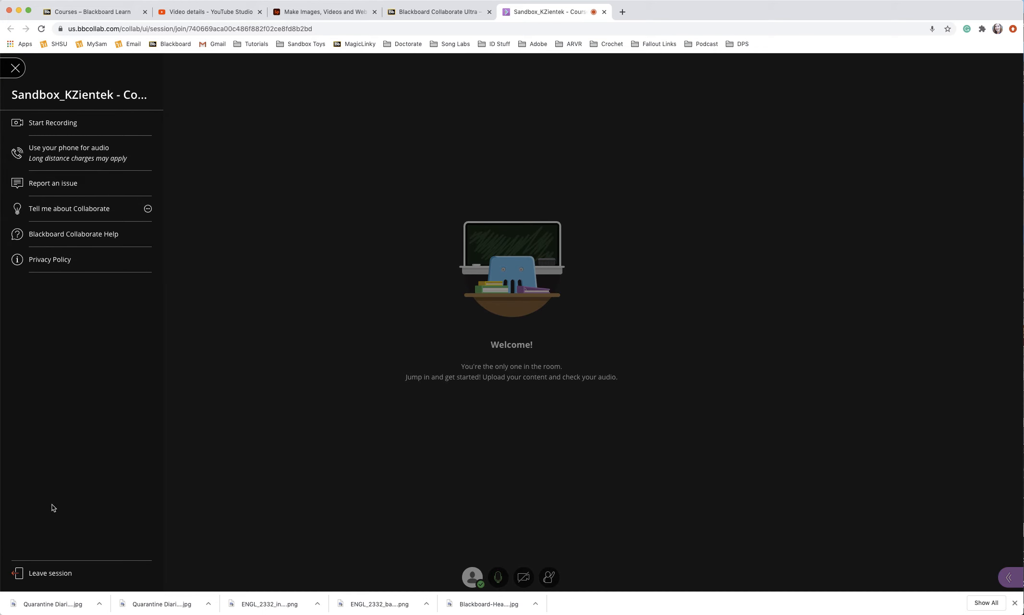
click(47, 574)
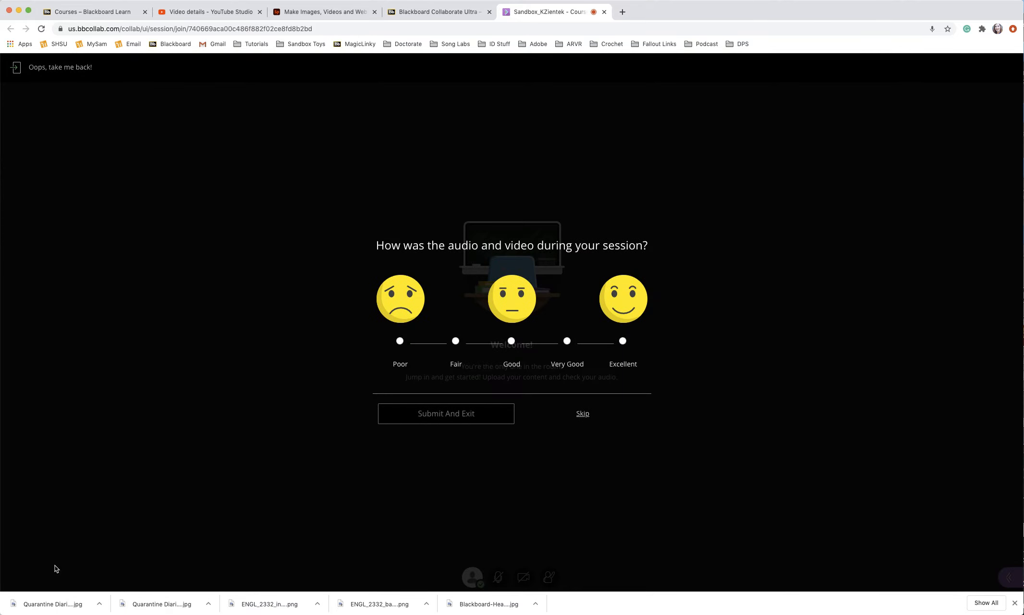
click(579, 416)
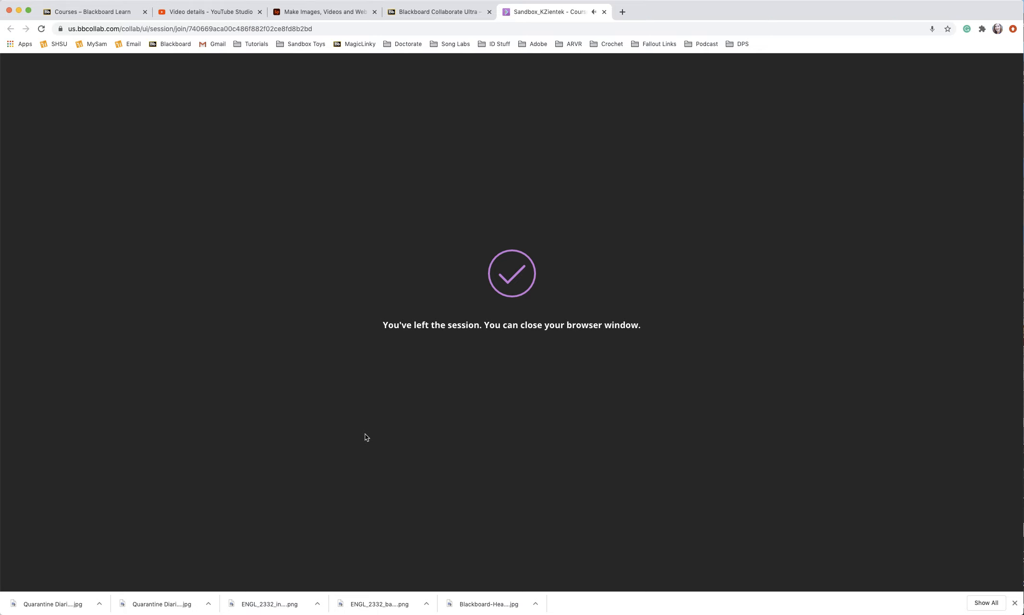
Step: Return to the Blackboard course tab and close the course room details panel
click(456, 18)
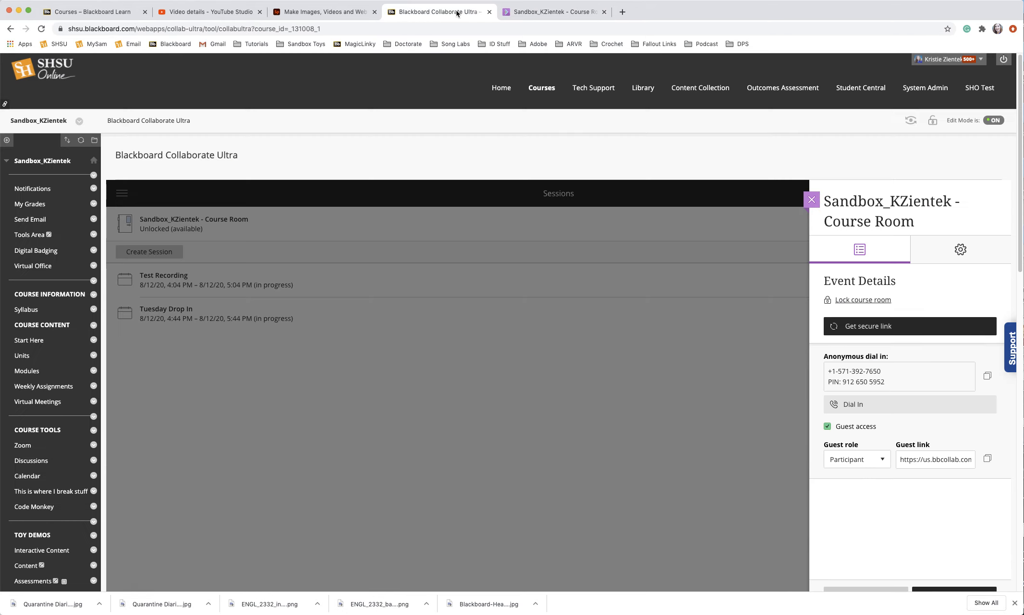
click(469, 412)
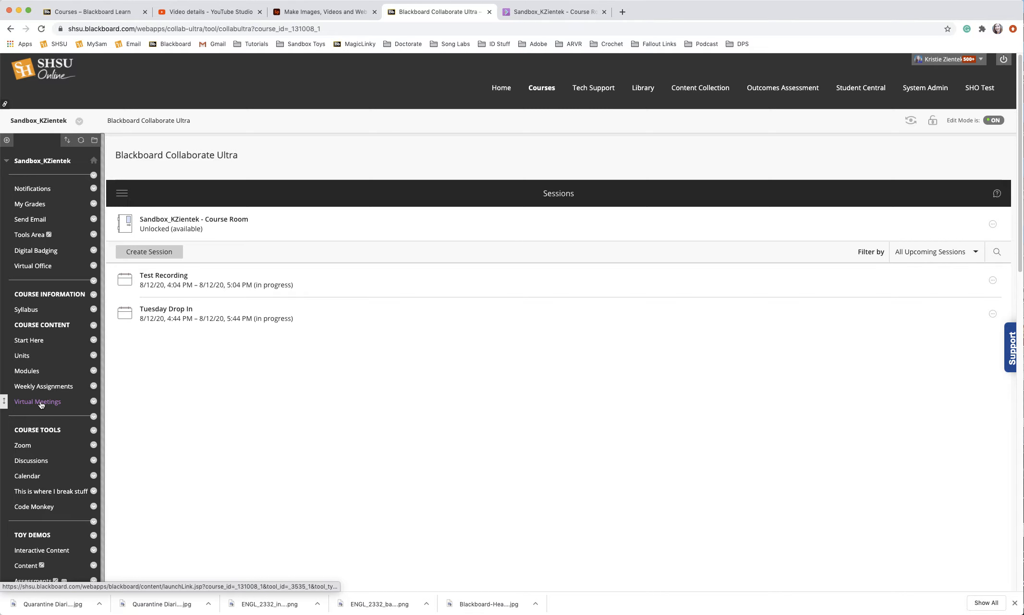
scroll(51, 560, down, 3)
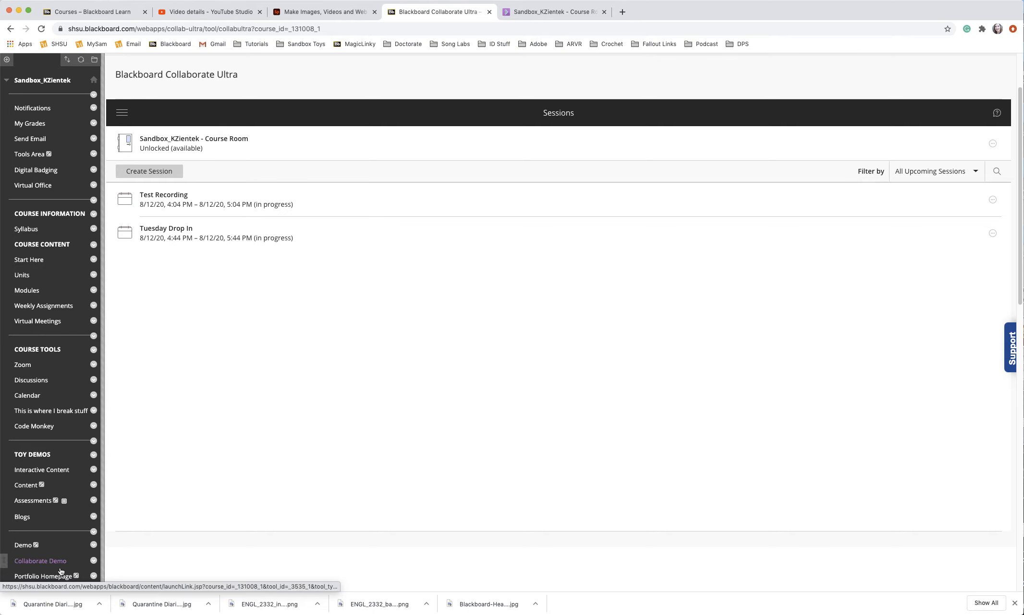
Step: Open the Collaborate recordings list and download the Test Recording / recording_1 file
scroll(194, 451, up, 3)
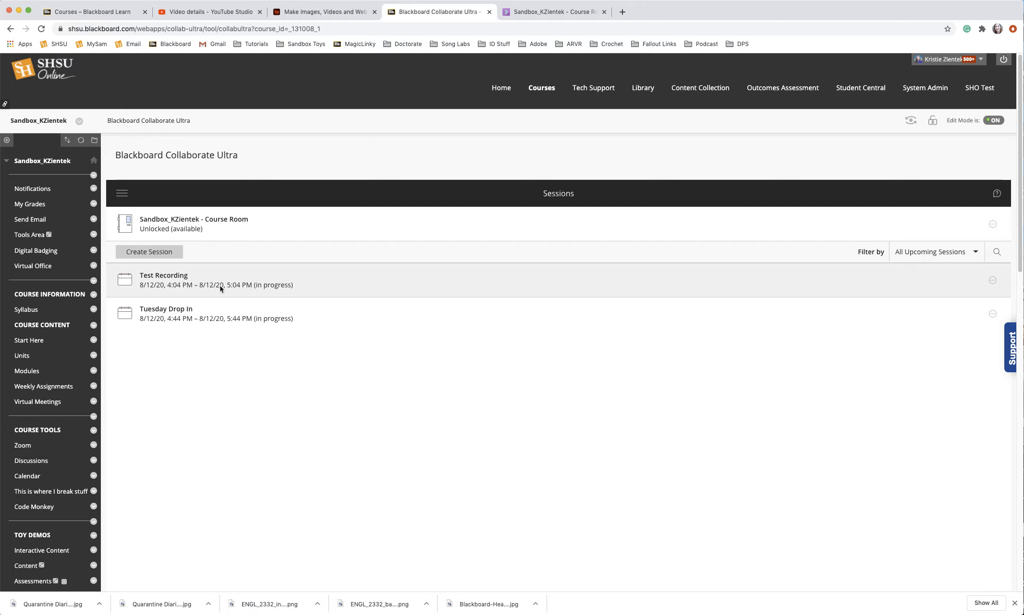
click(123, 195)
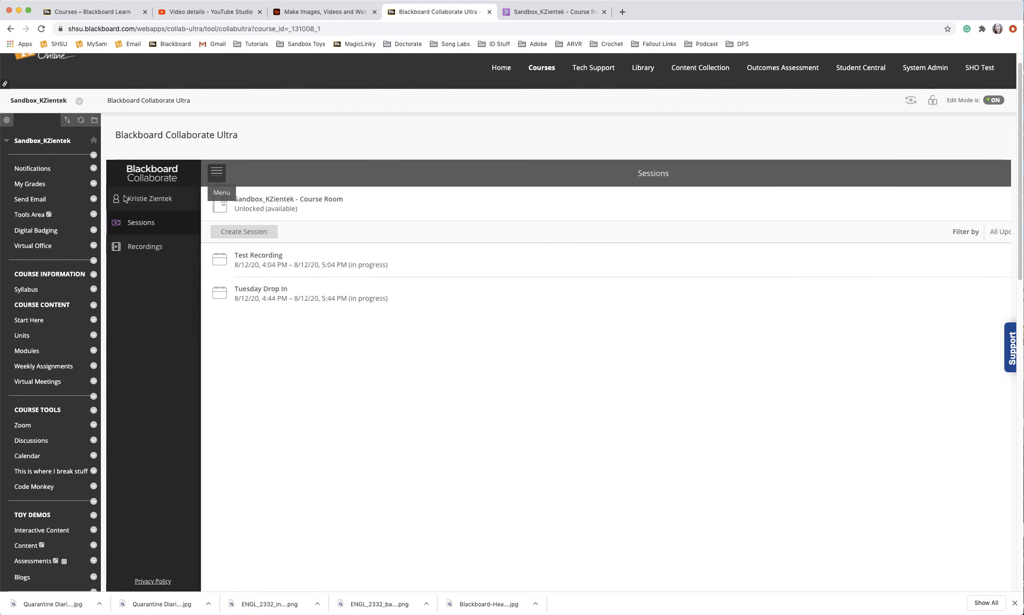
click(141, 248)
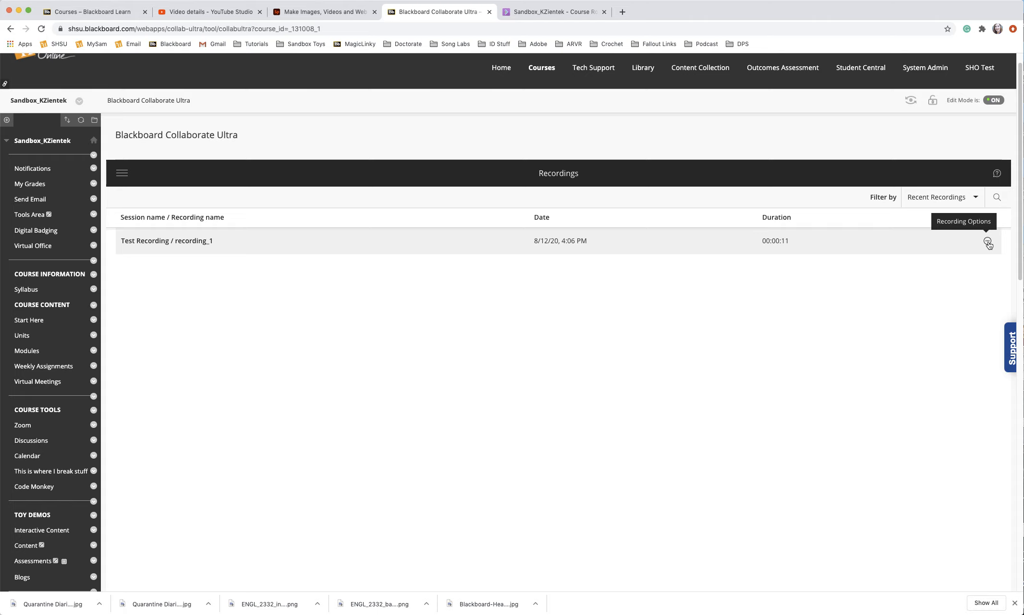
click(986, 241)
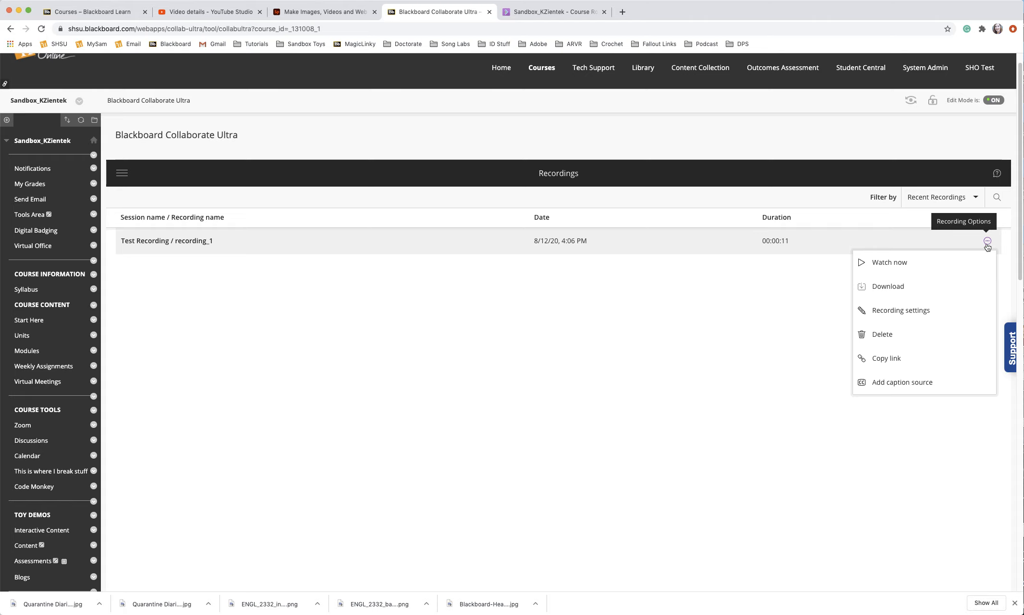
click(901, 287)
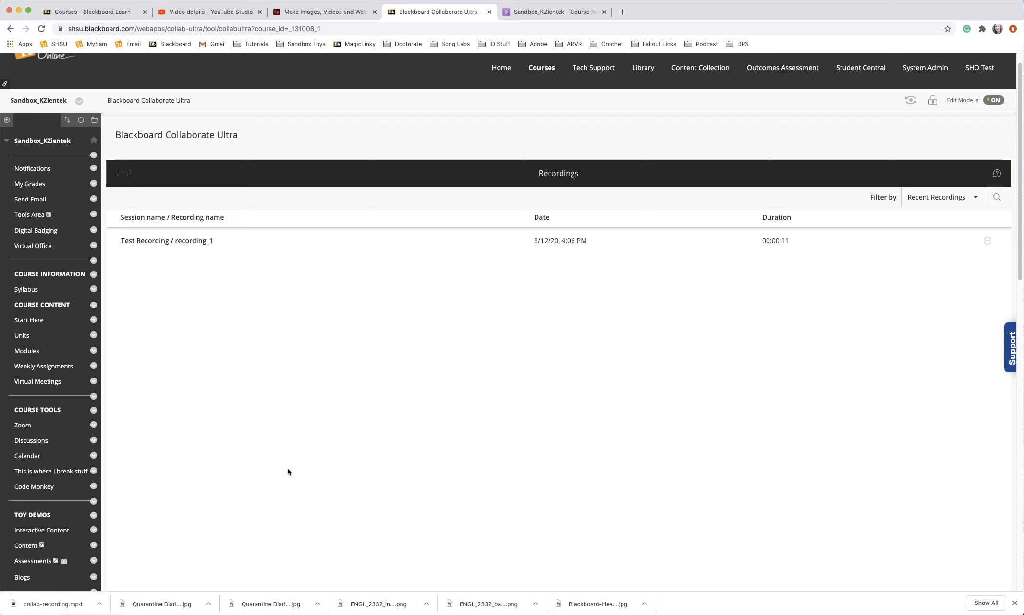
Step: In the course's Module 1, create a new content item named Collaborate Recording
click(33, 355)
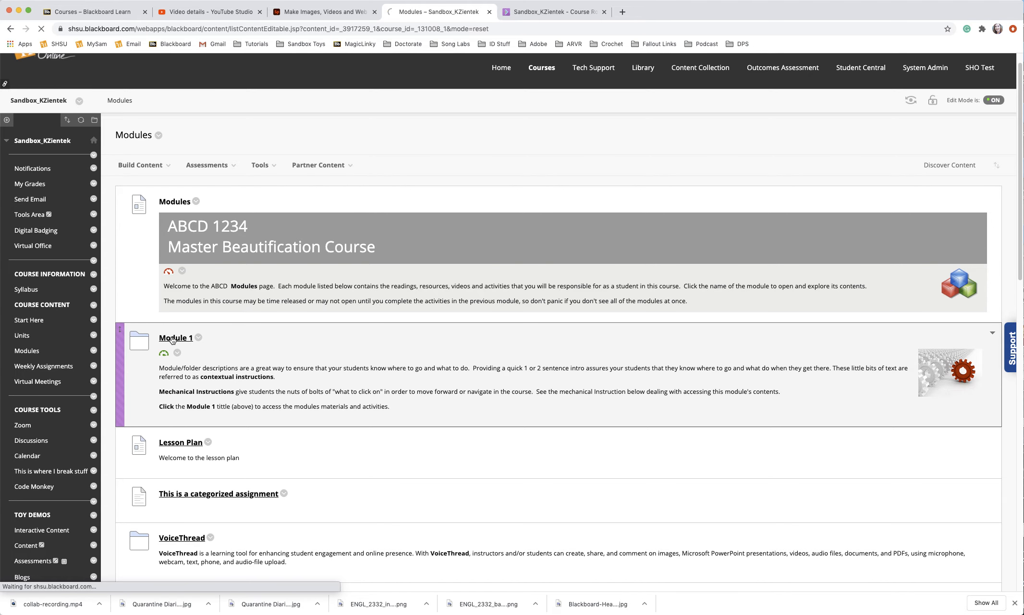
click(172, 340)
mouse_move(138, 186)
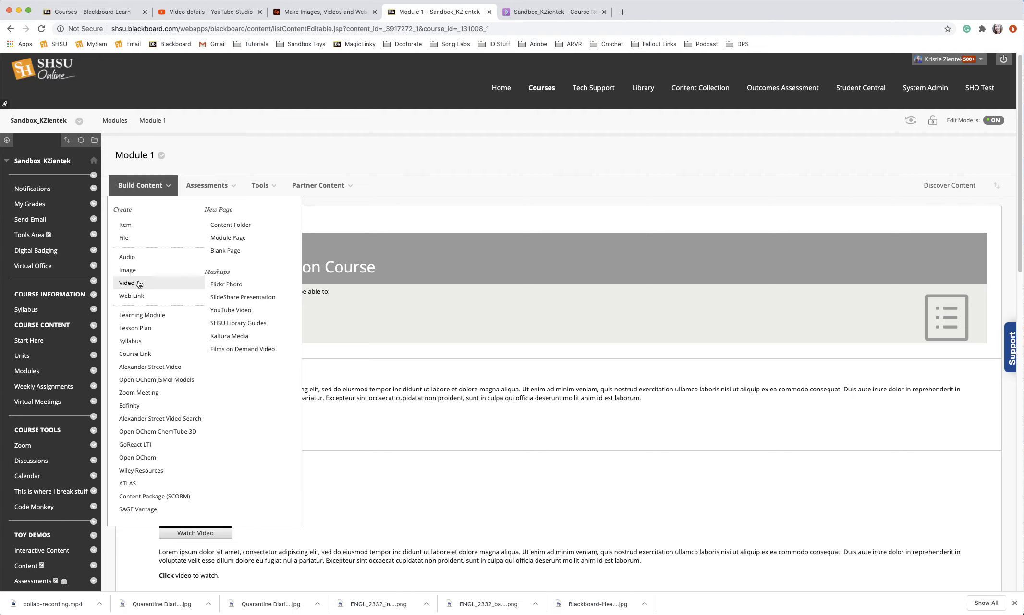
click(118, 221)
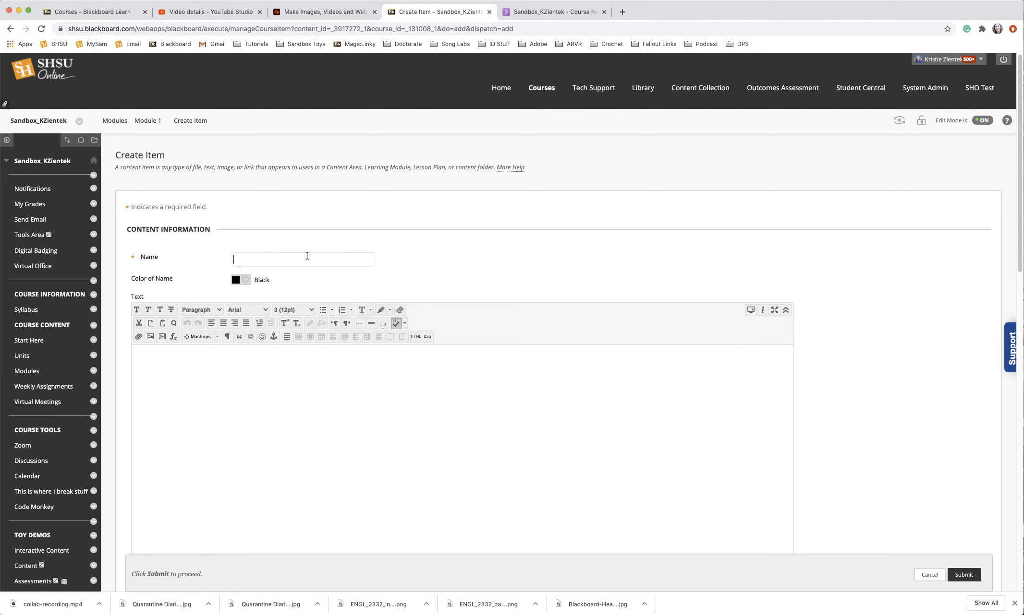
text(Collaborat)
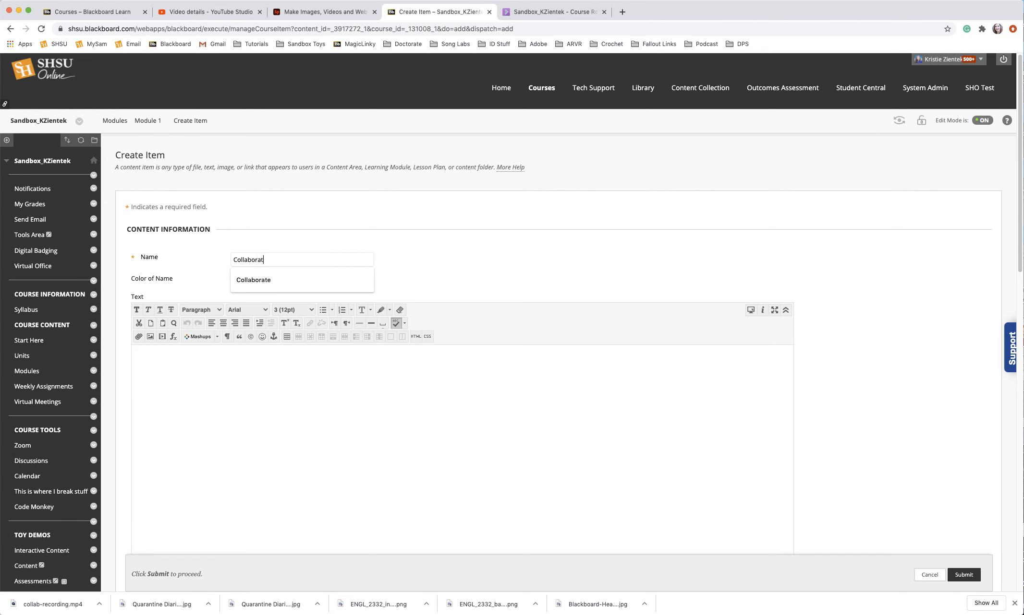
text(e Recording)
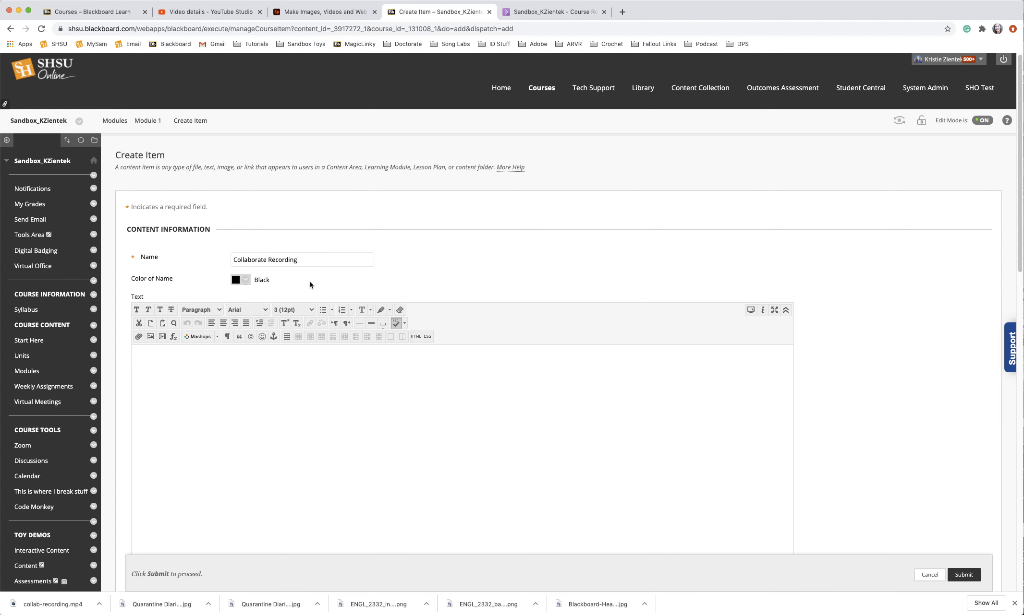
Step: Open the embedded media tool in the item's text editor and upload collab-recording.mp4 from the computer's Downloads folder
click(312, 392)
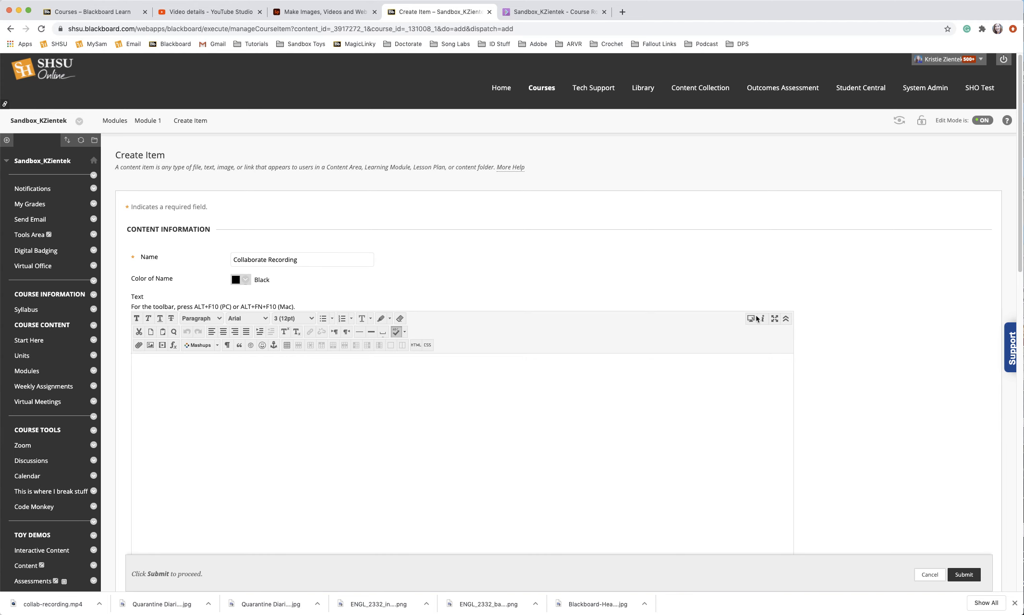
click(786, 320)
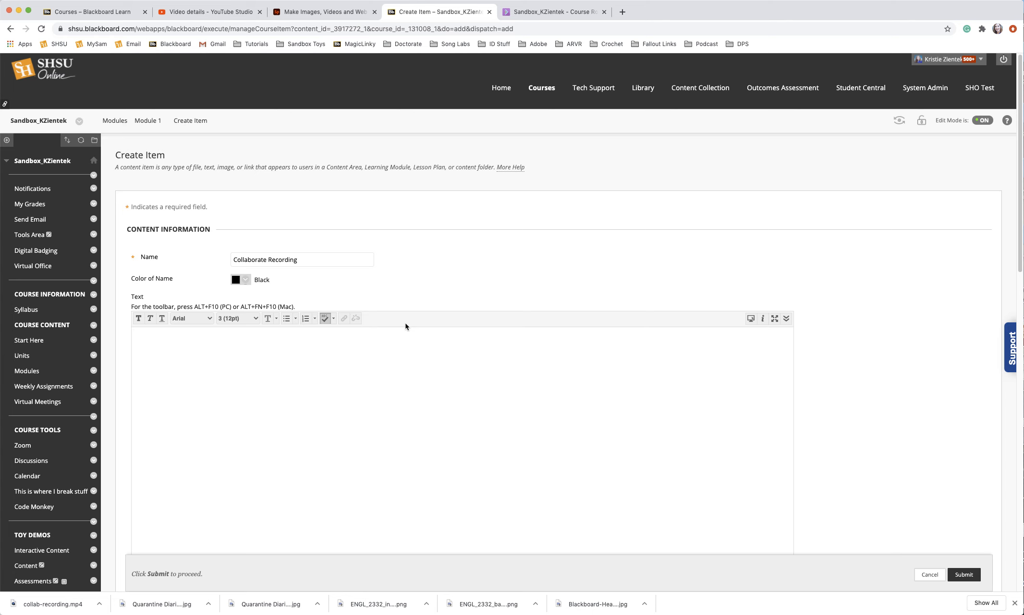
click(786, 320)
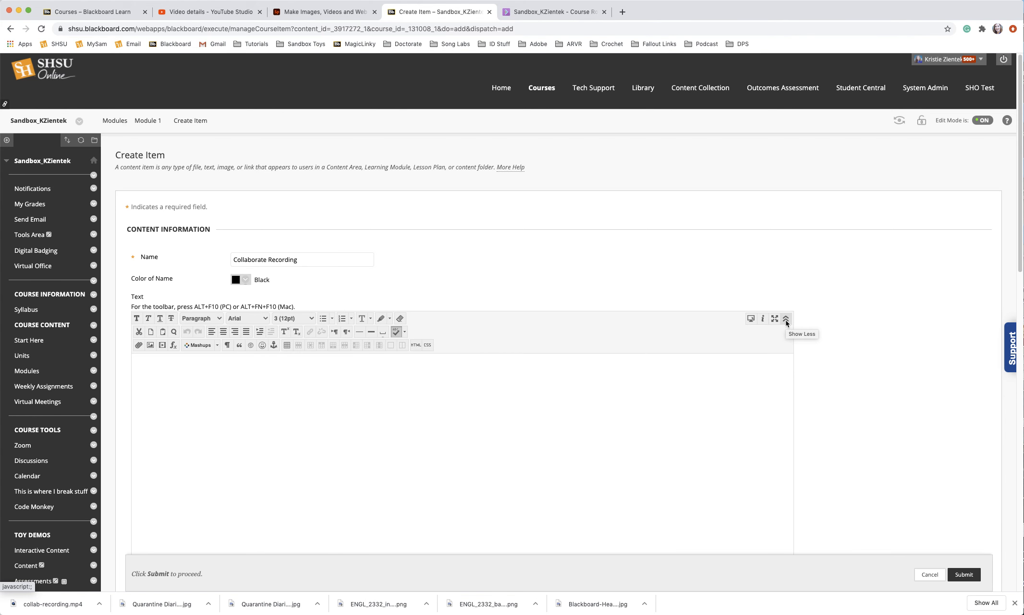
click(162, 347)
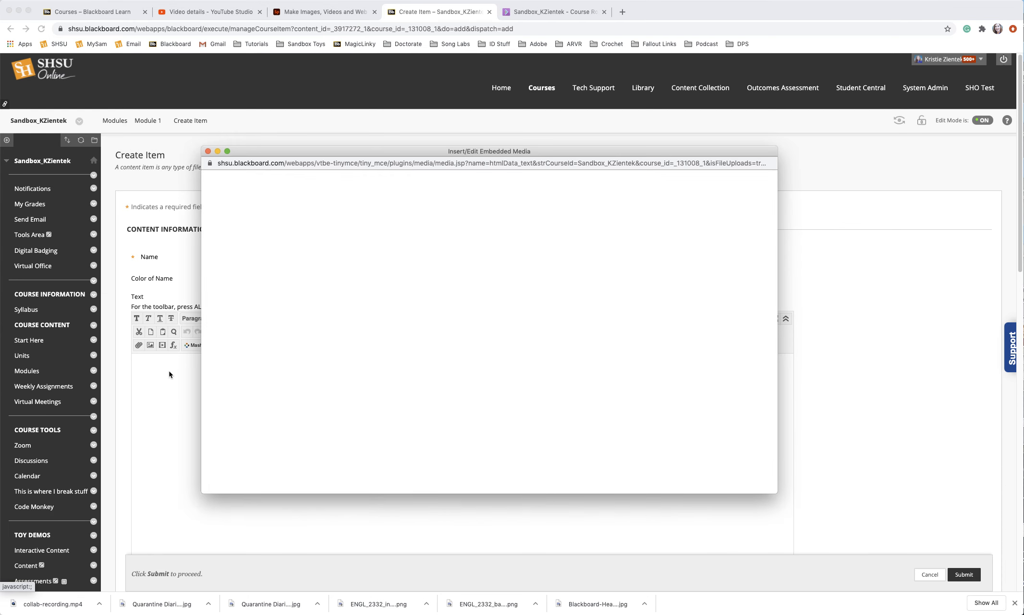
click(285, 230)
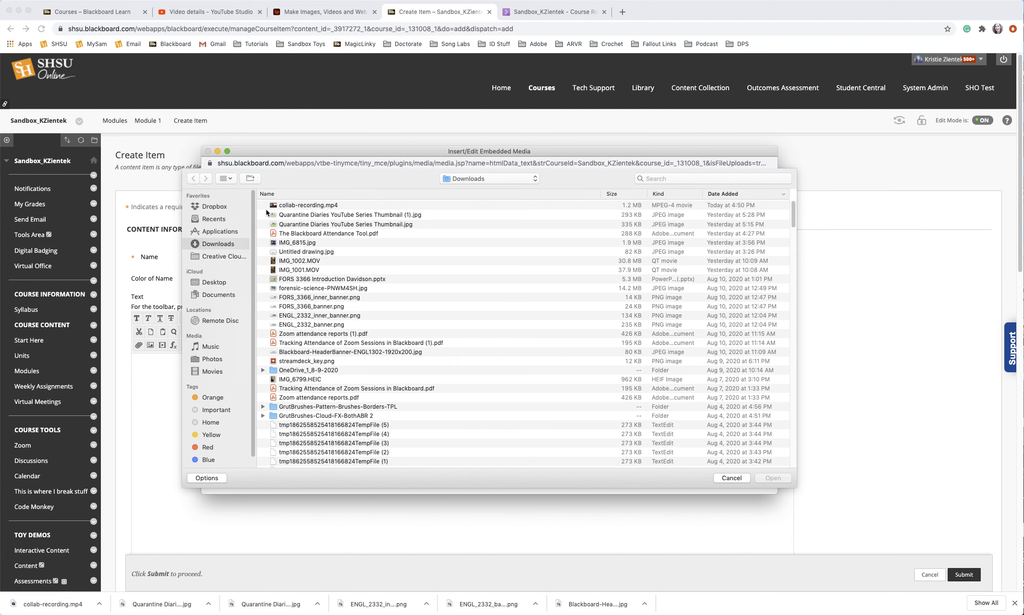
click(295, 205)
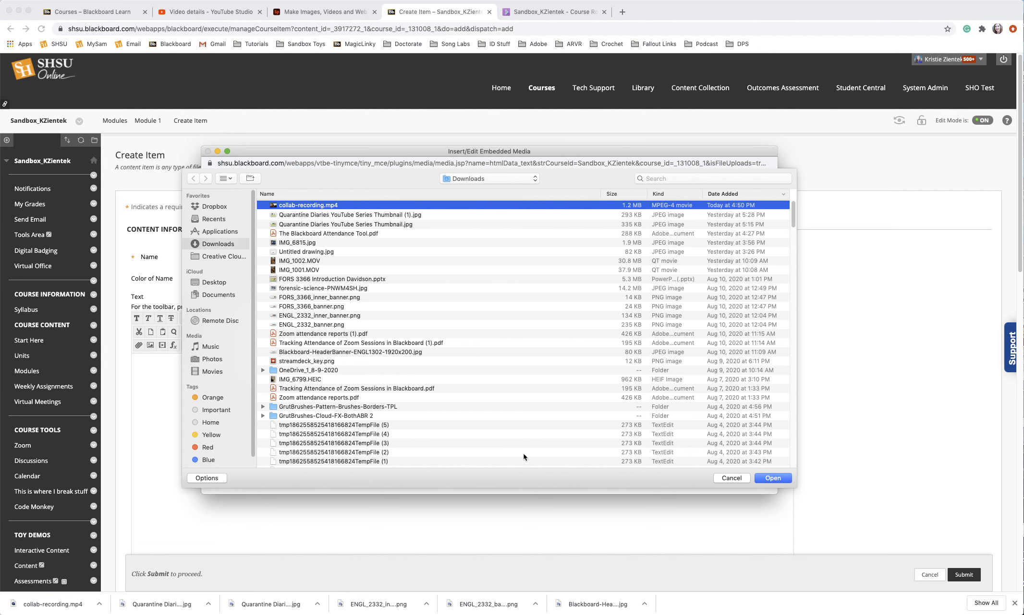
click(772, 478)
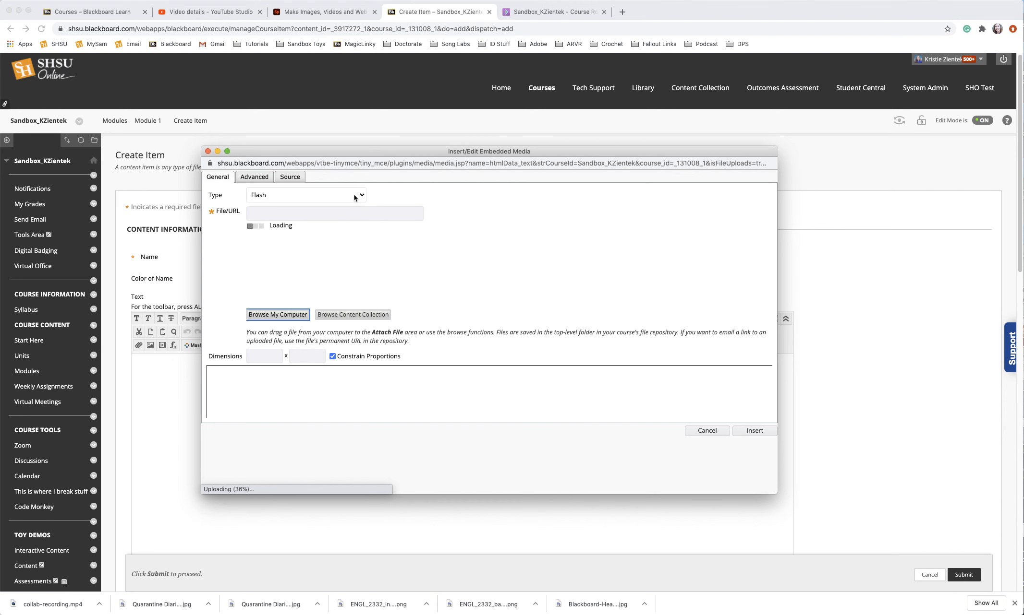
Step: Keep the media type as HTML5 Video, insert the video, and submit the Collaborate Recording item
click(361, 196)
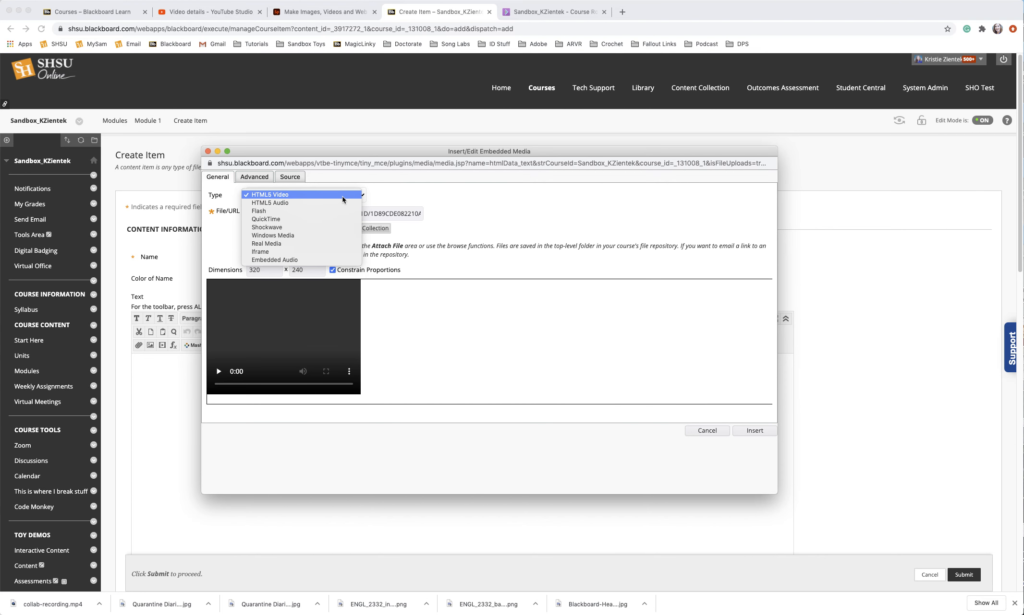
click(426, 191)
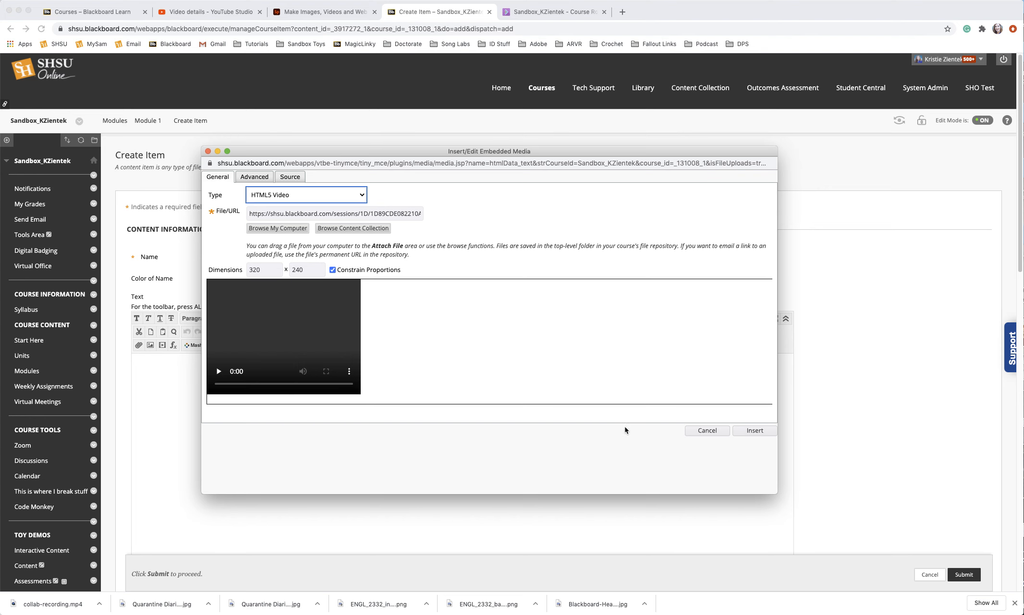
click(755, 432)
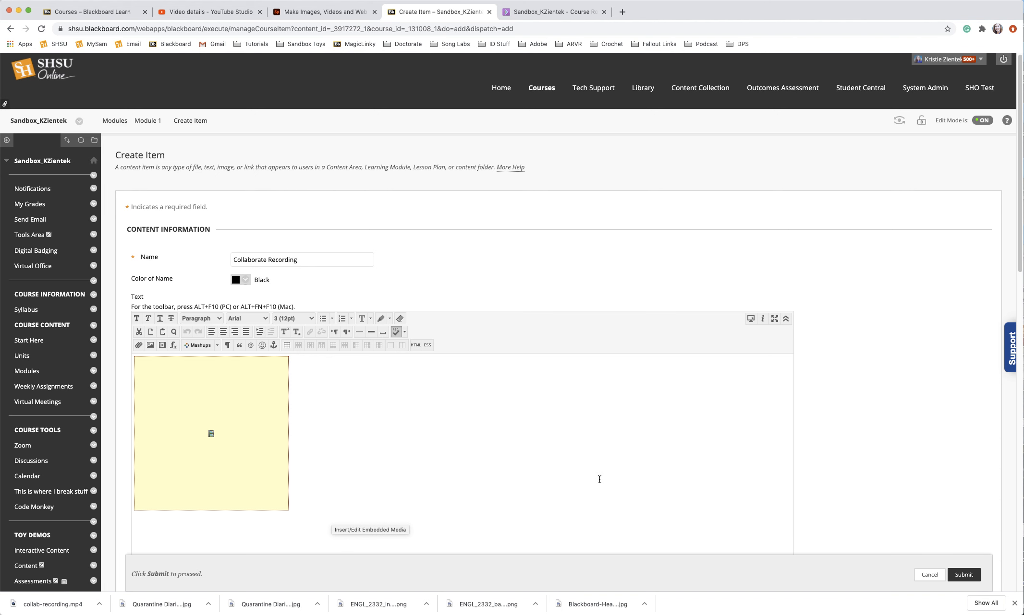
click(963, 575)
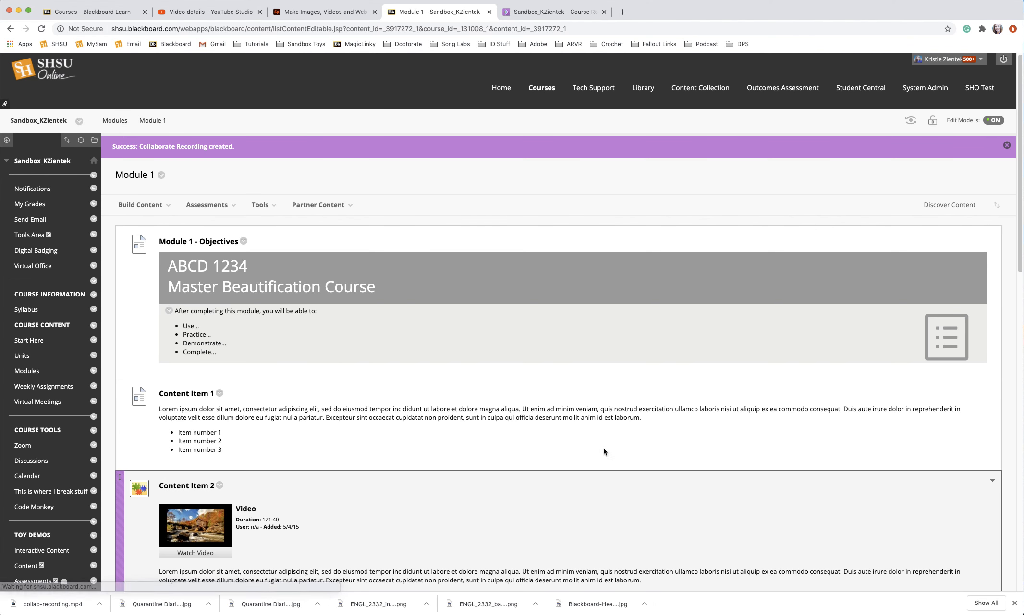
scroll(495, 450, down, 10)
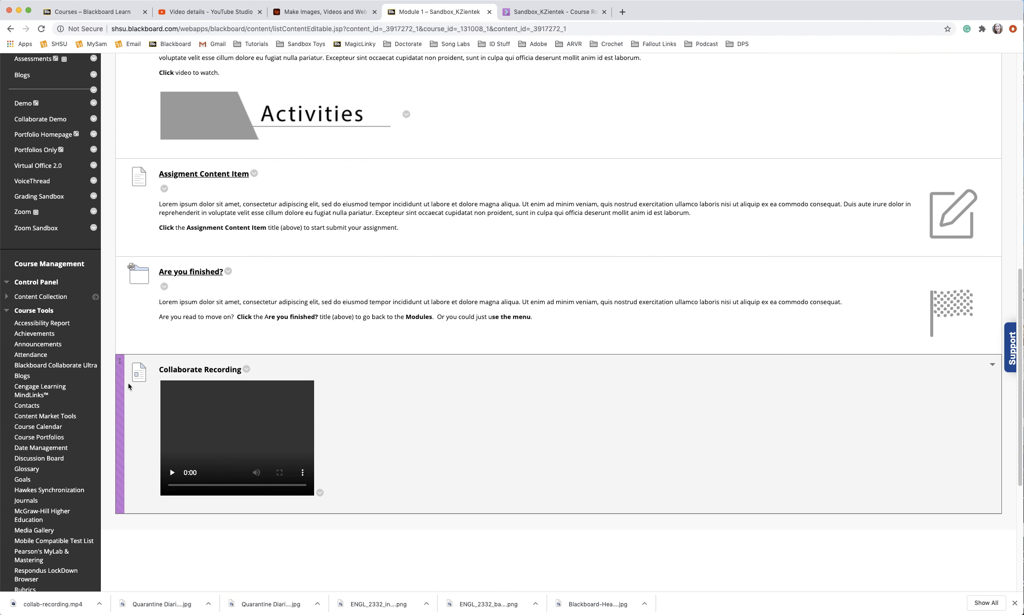